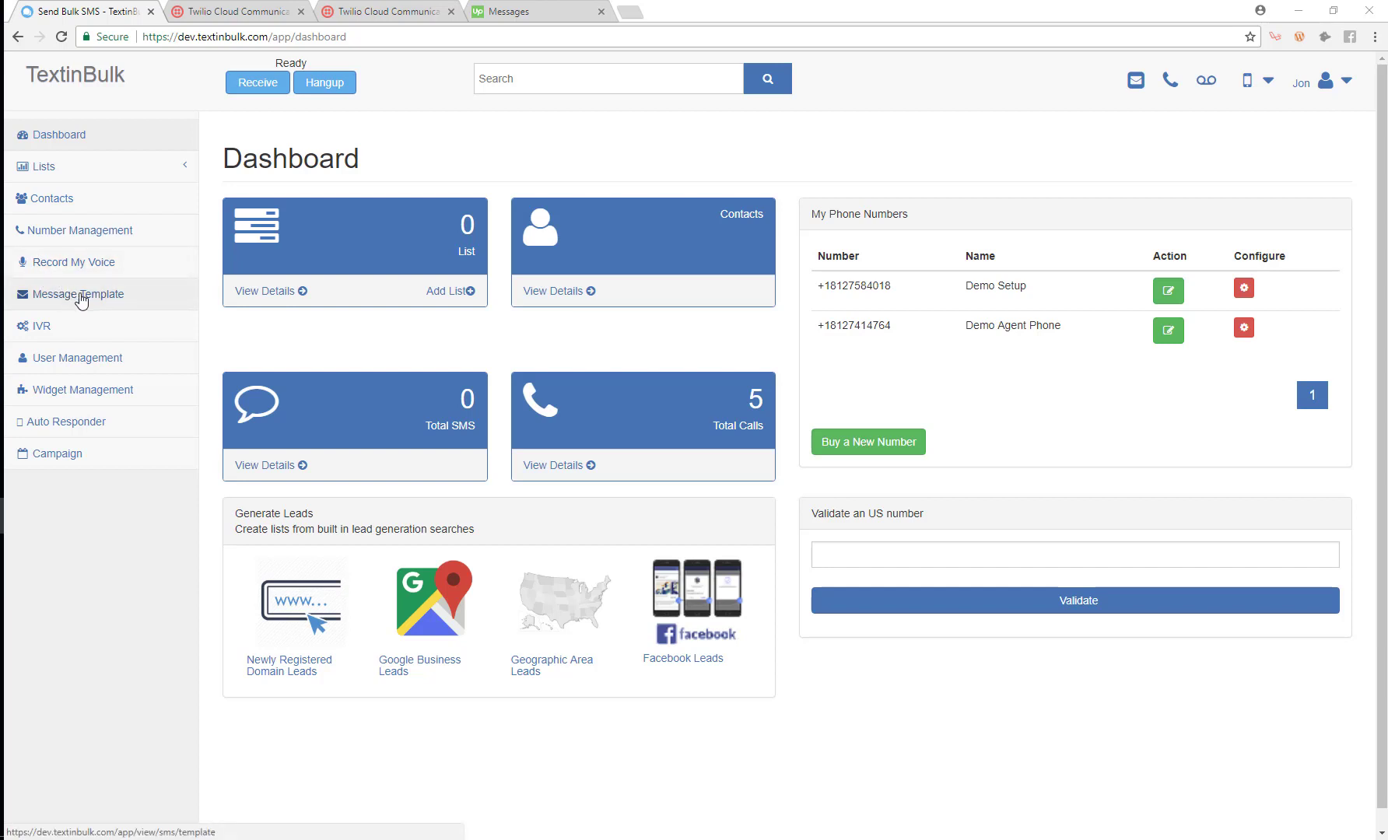
Browse Message Templates, close the Add SMS Template form unused, then view Email Templates.
{"action": "left_click", "coordinate": [81, 300]}
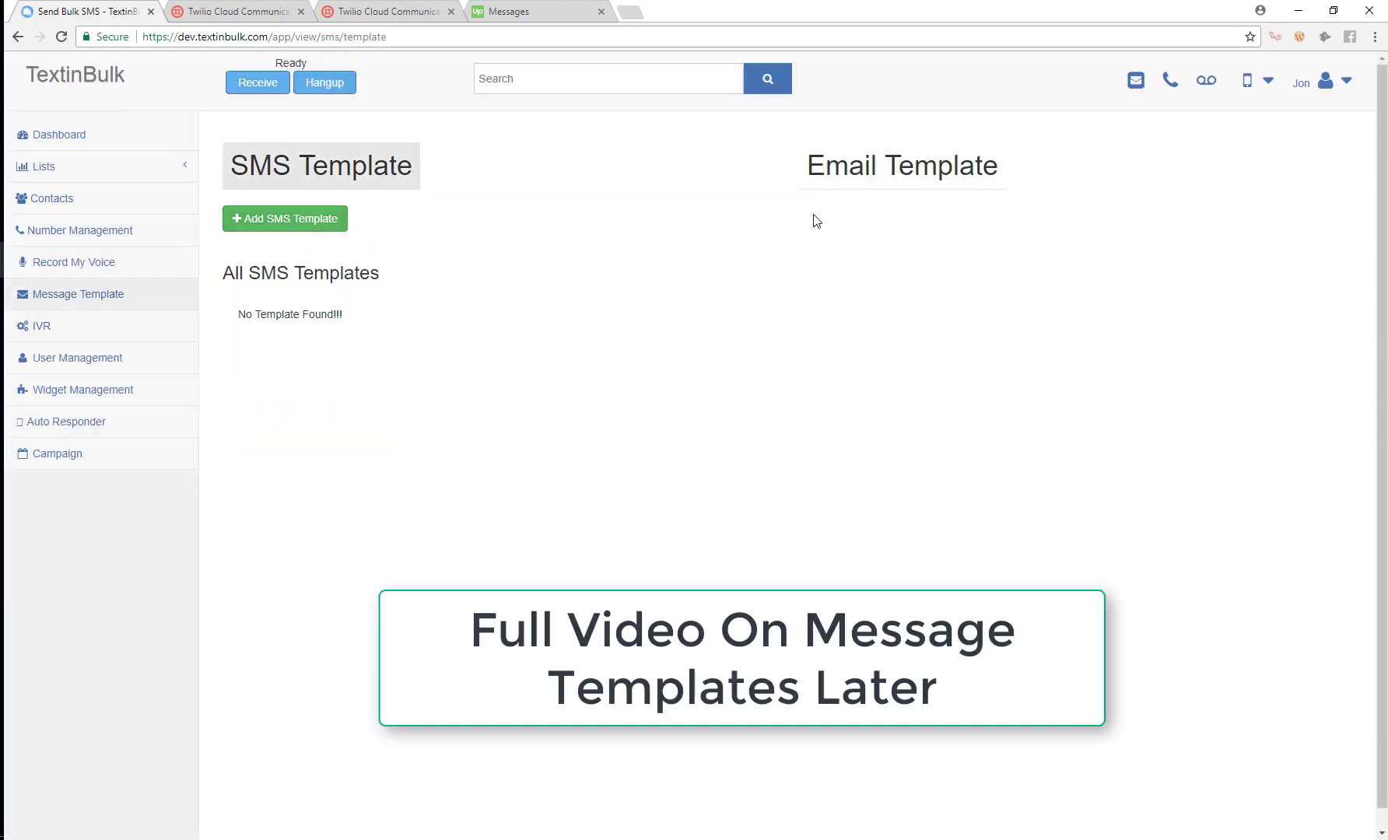
{"action": "left_click", "coordinate": [285, 220]}
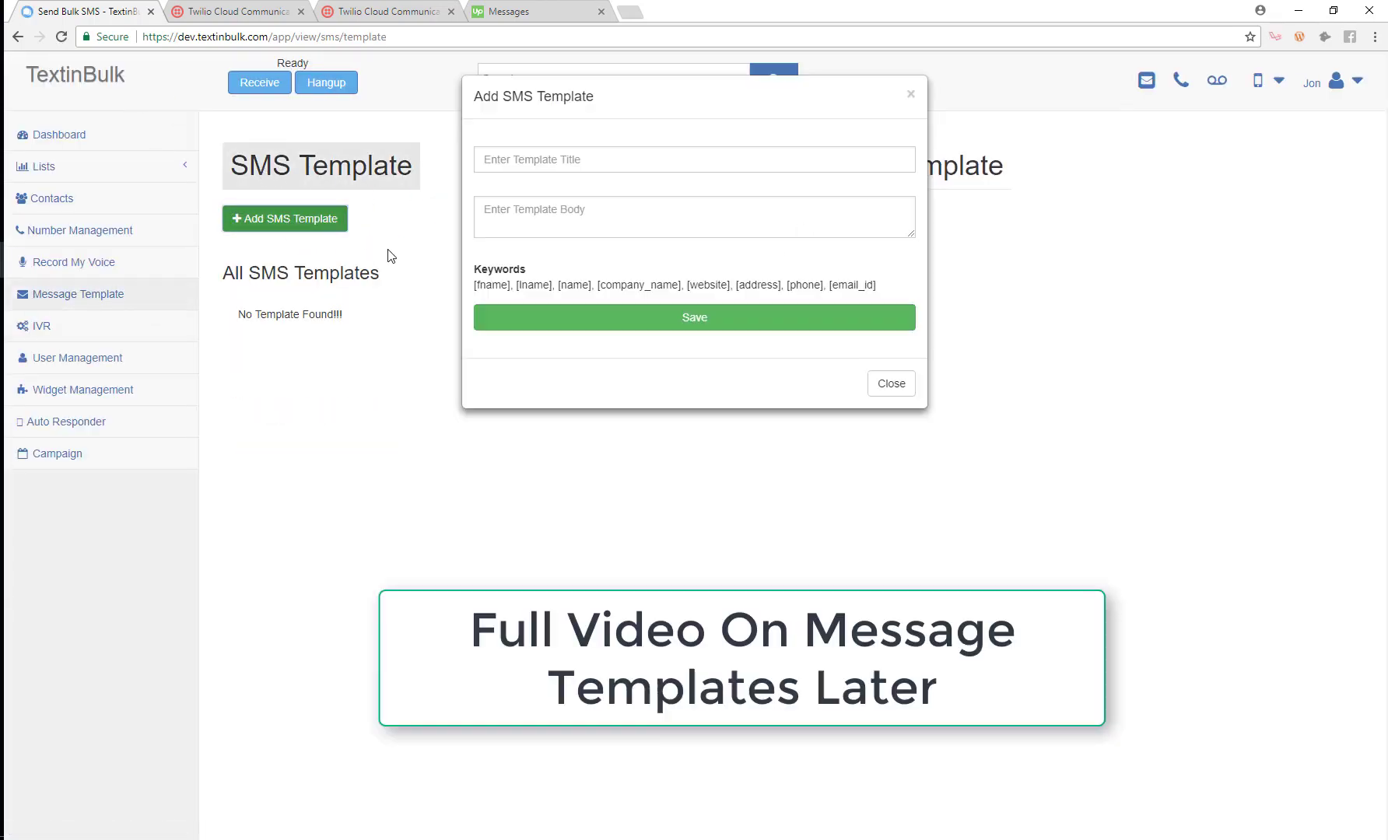
{"action": "left_click", "coordinate": [552, 215]}
{"action": "left_click", "coordinate": [555, 158]}
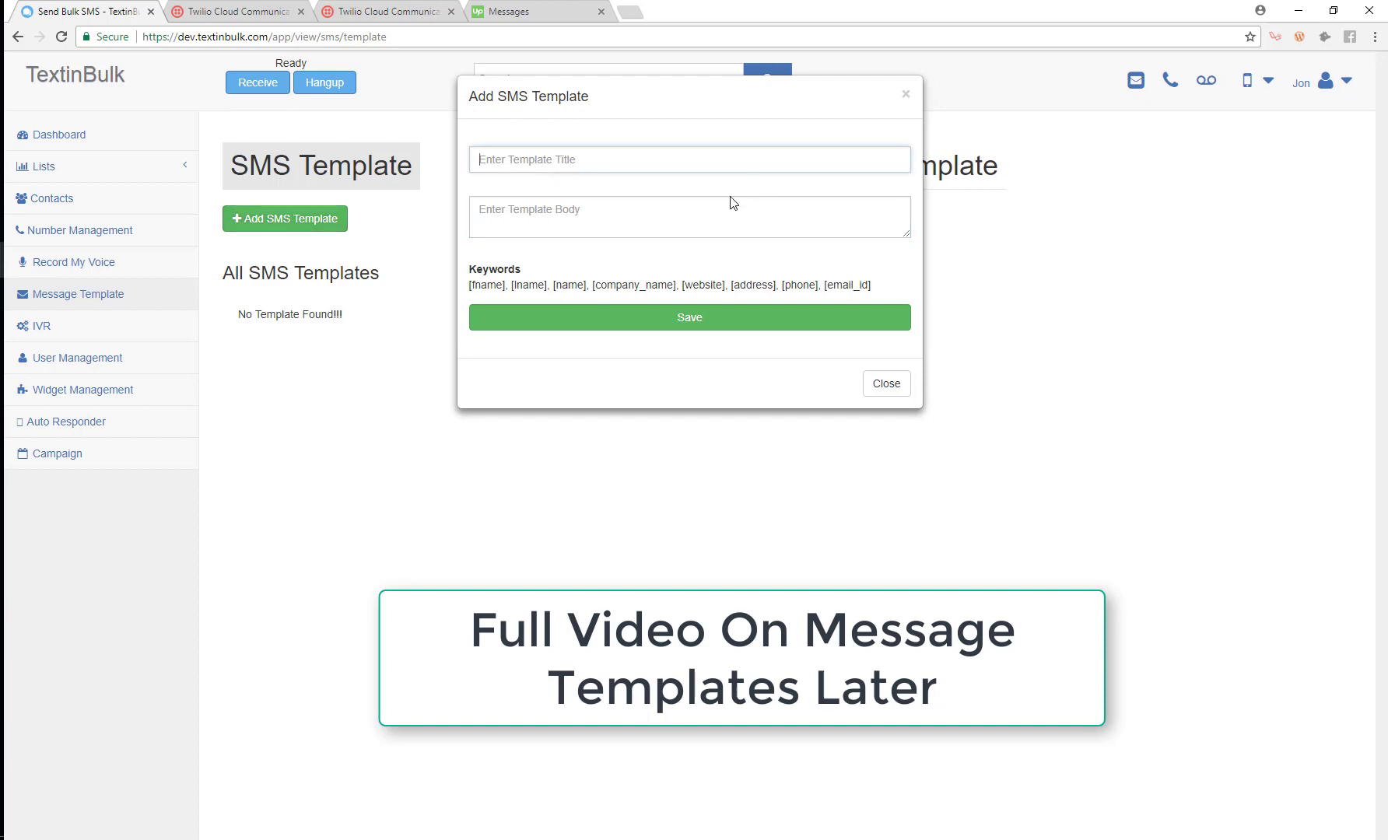
{"action": "left_click", "coordinate": [904, 96]}
{"action": "left_click", "coordinate": [871, 164]}
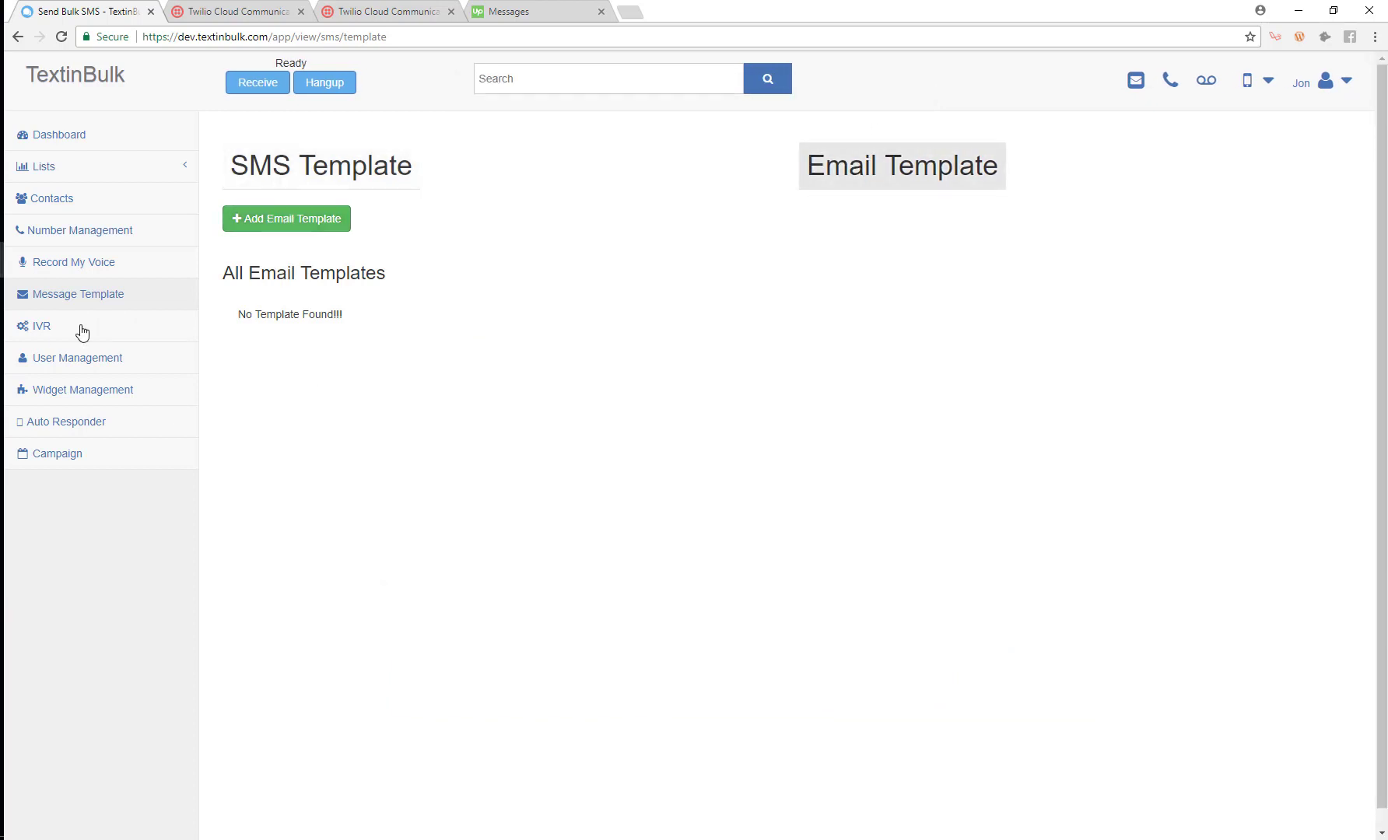
Check the empty IVR list, then go to the Auto Responder page.
{"action": "left_click", "coordinate": [58, 337]}
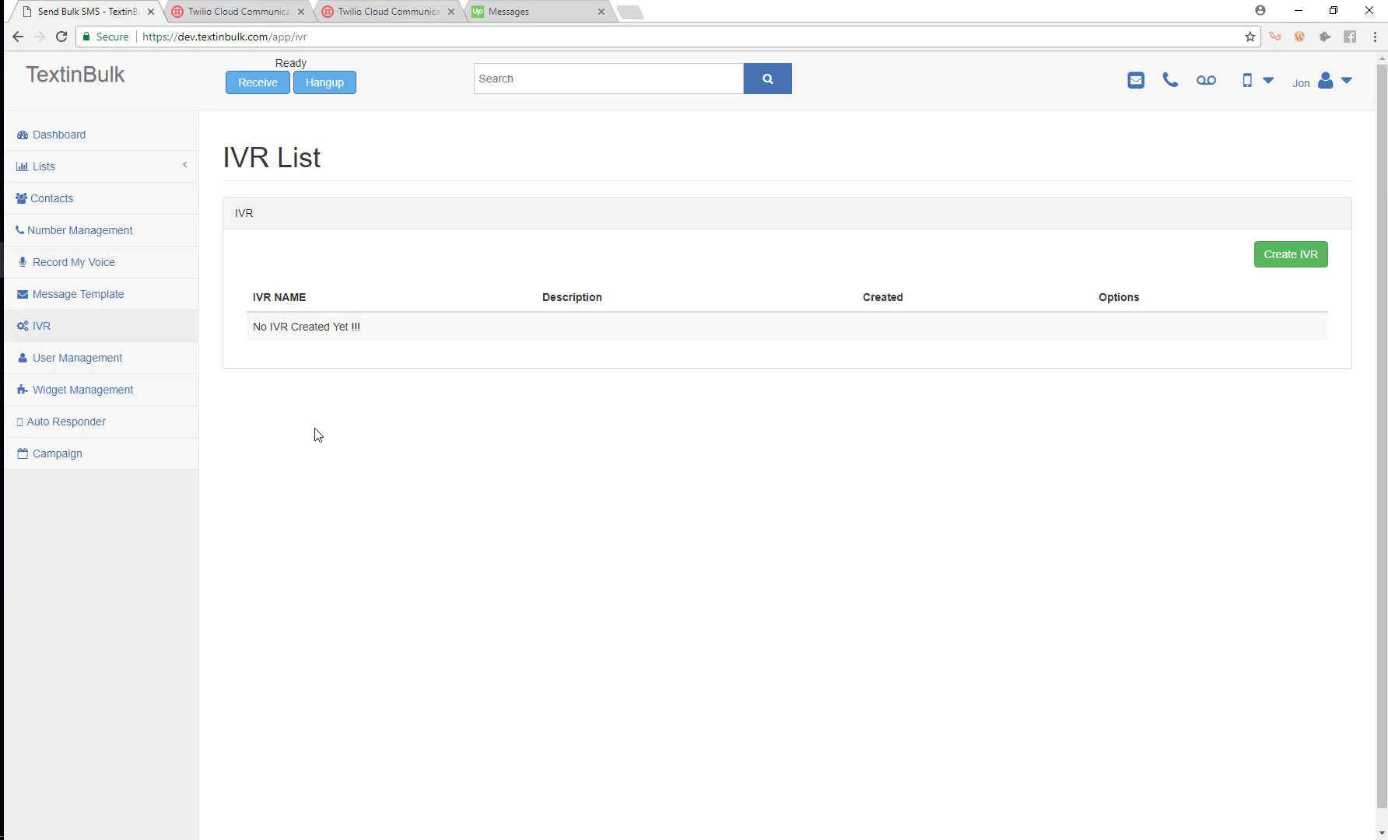
{"action": "left_click", "coordinate": [102, 431]}
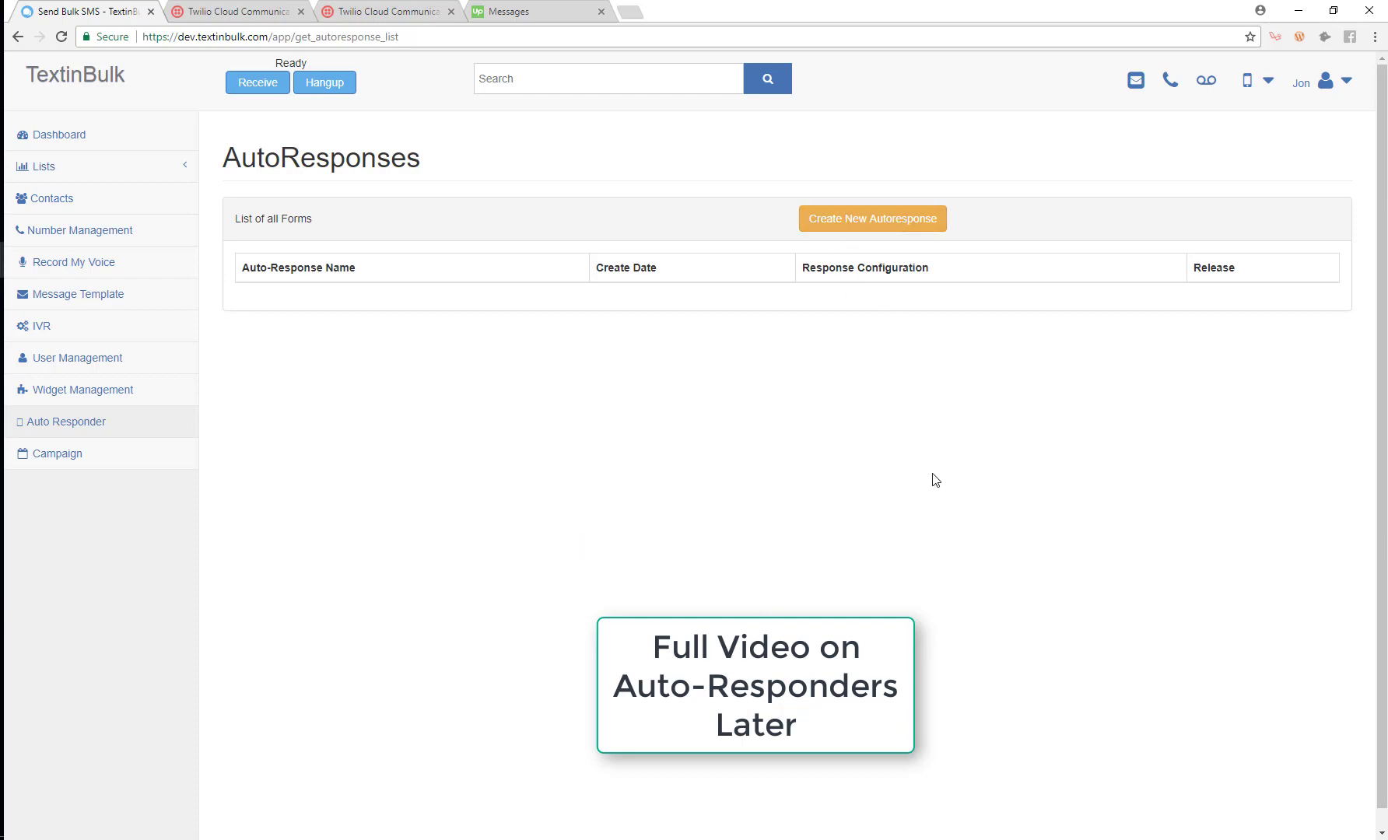
Open the Create a New Auto Response form and dismiss it without saving.
{"action": "left_click", "coordinate": [877, 226]}
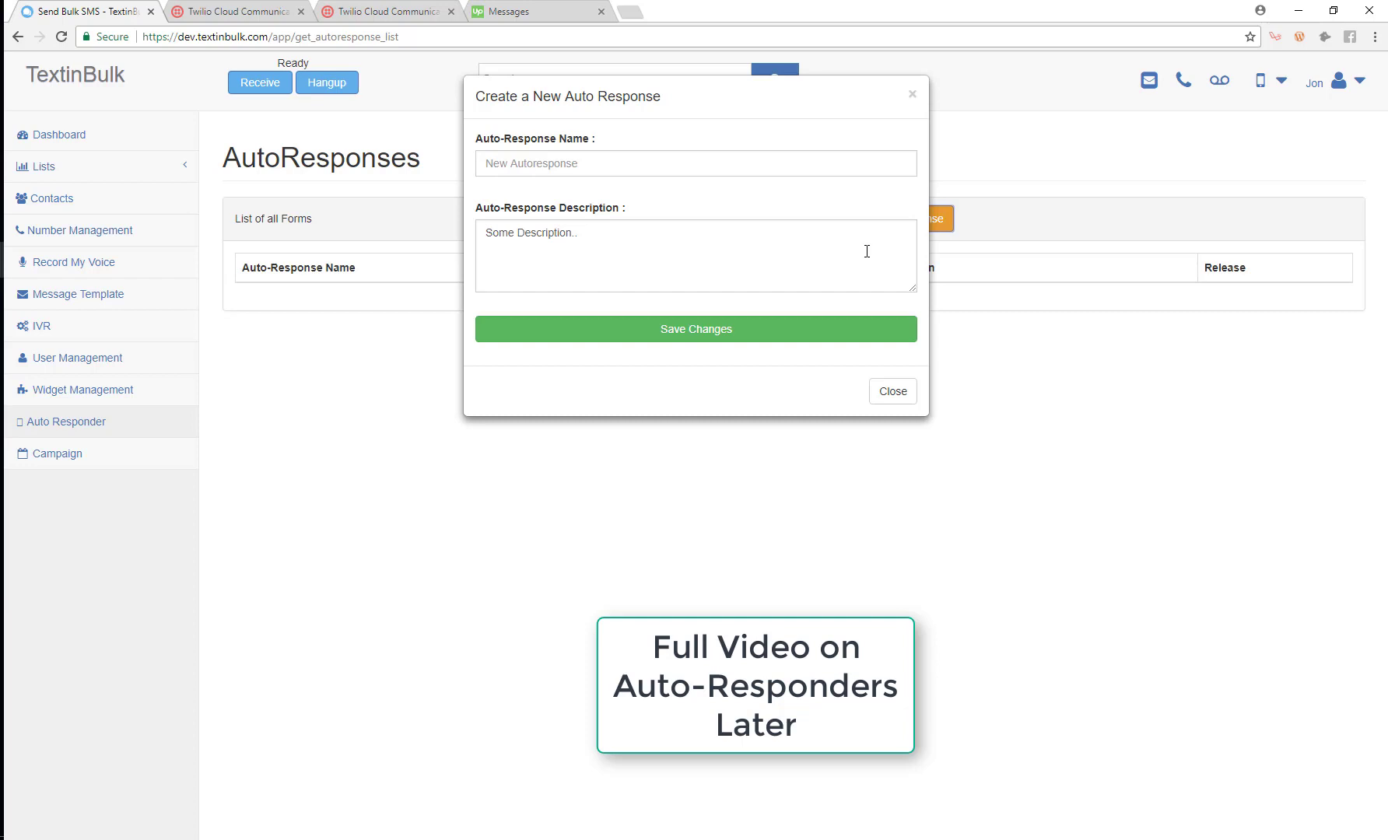
{"action": "left_click", "coordinate": [912, 94]}
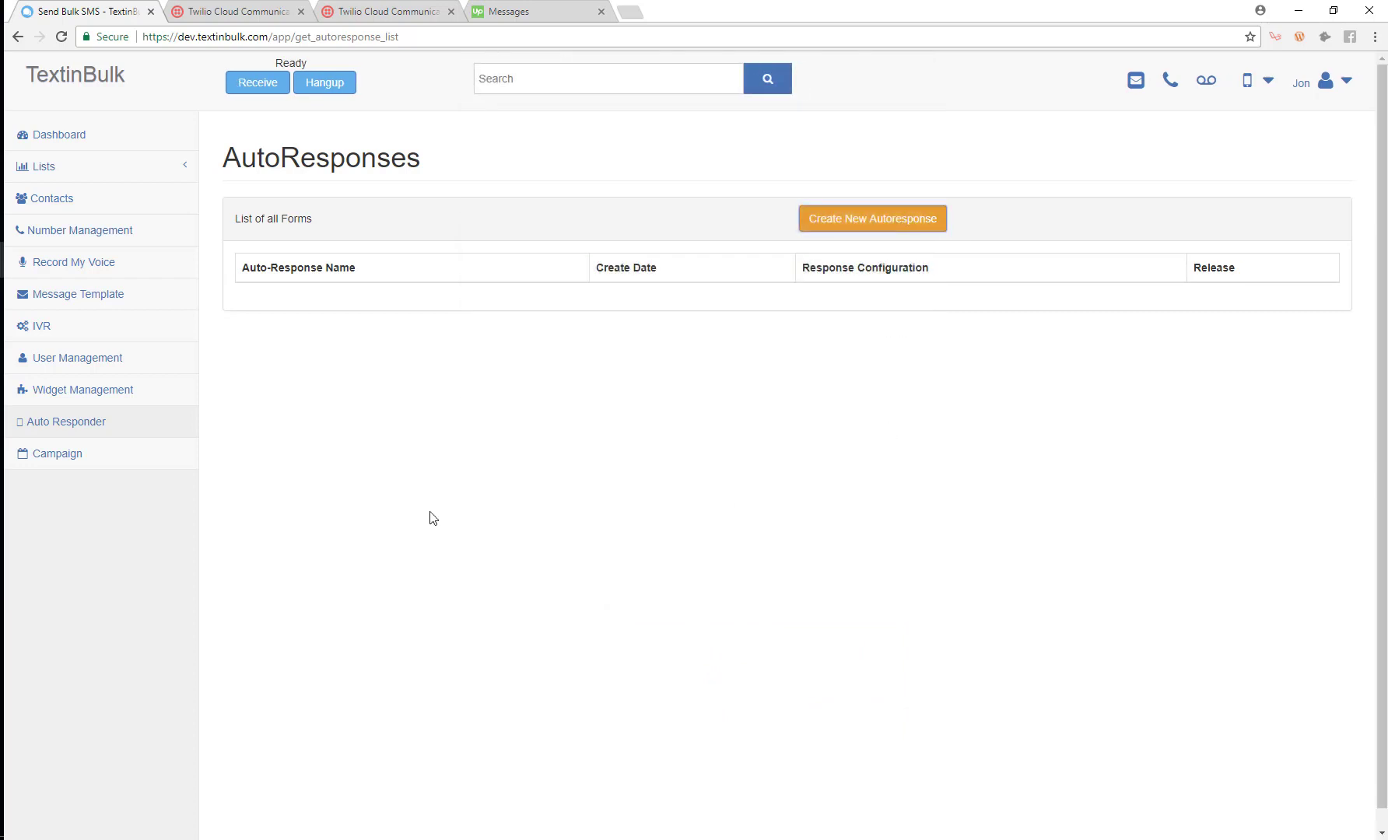
Go back to the Dashboard, which still shows 0 lists.
{"action": "left_click", "coordinate": [115, 139]}
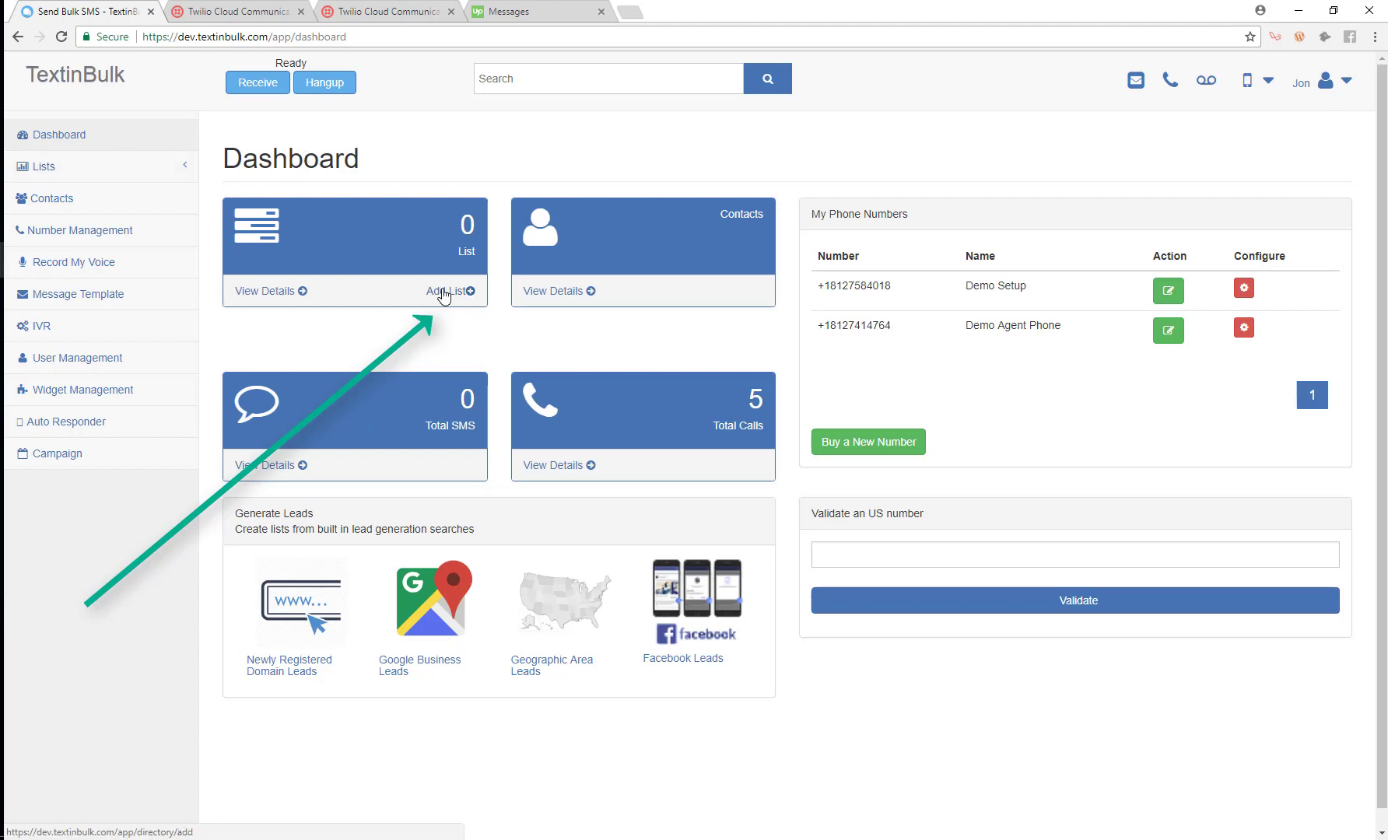
Create a list named 'Test' with the description 'Test List'.
{"action": "left_click", "coordinate": [450, 291]}
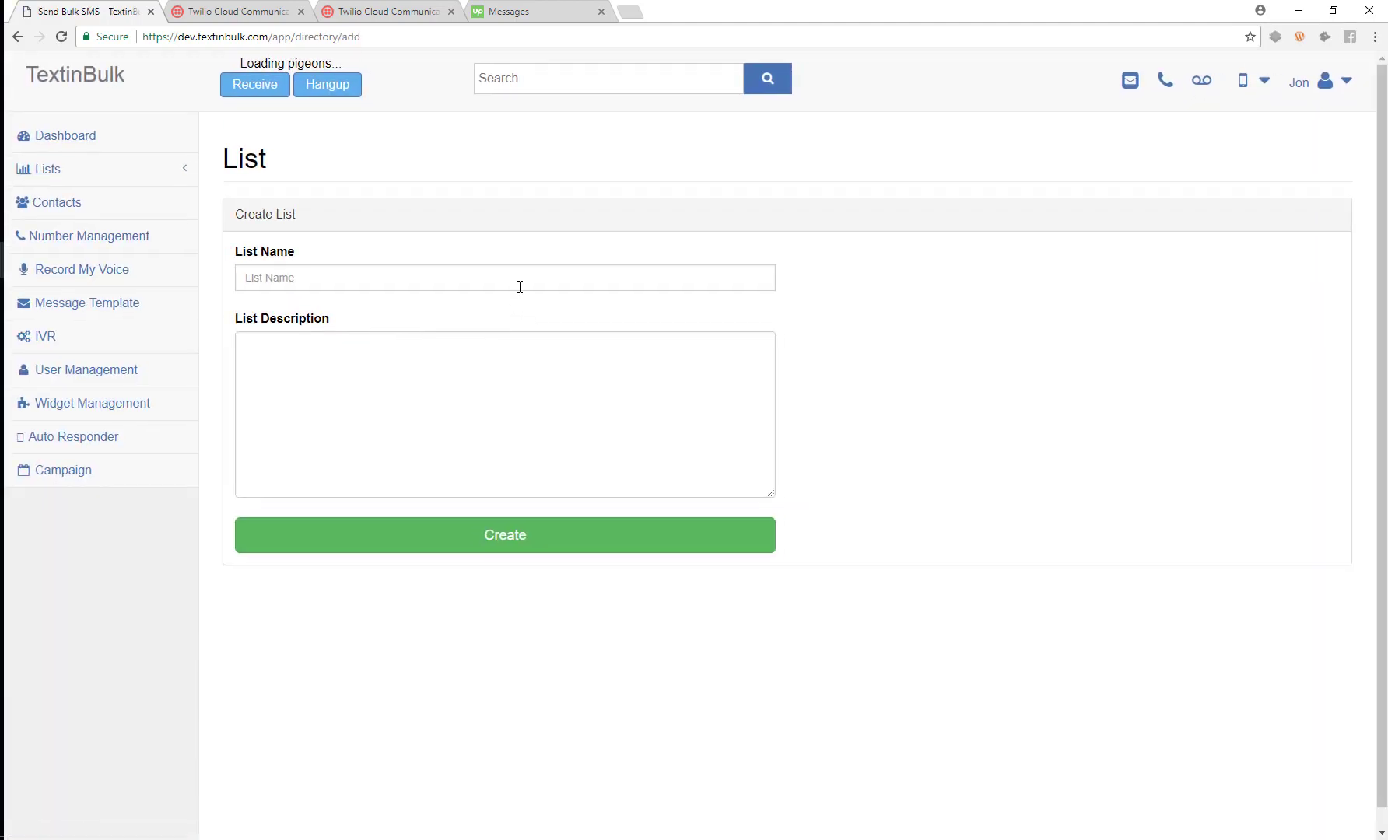
{"action": "left_click", "coordinate": [518, 288]}
{"action": "type", "text": "Test"}
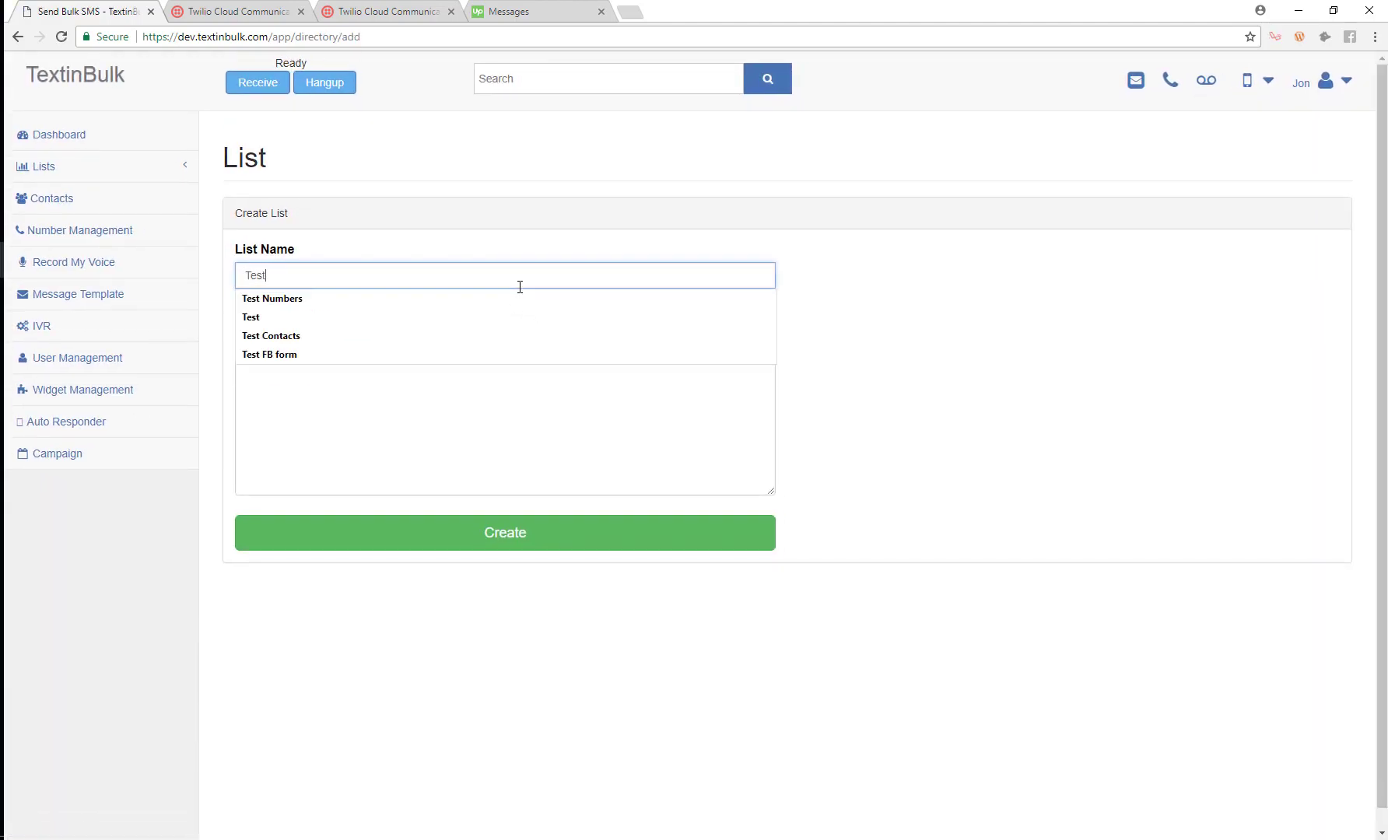
{"action": "key", "text": "Tab"}
{"action": "type", "text": "Tes"}
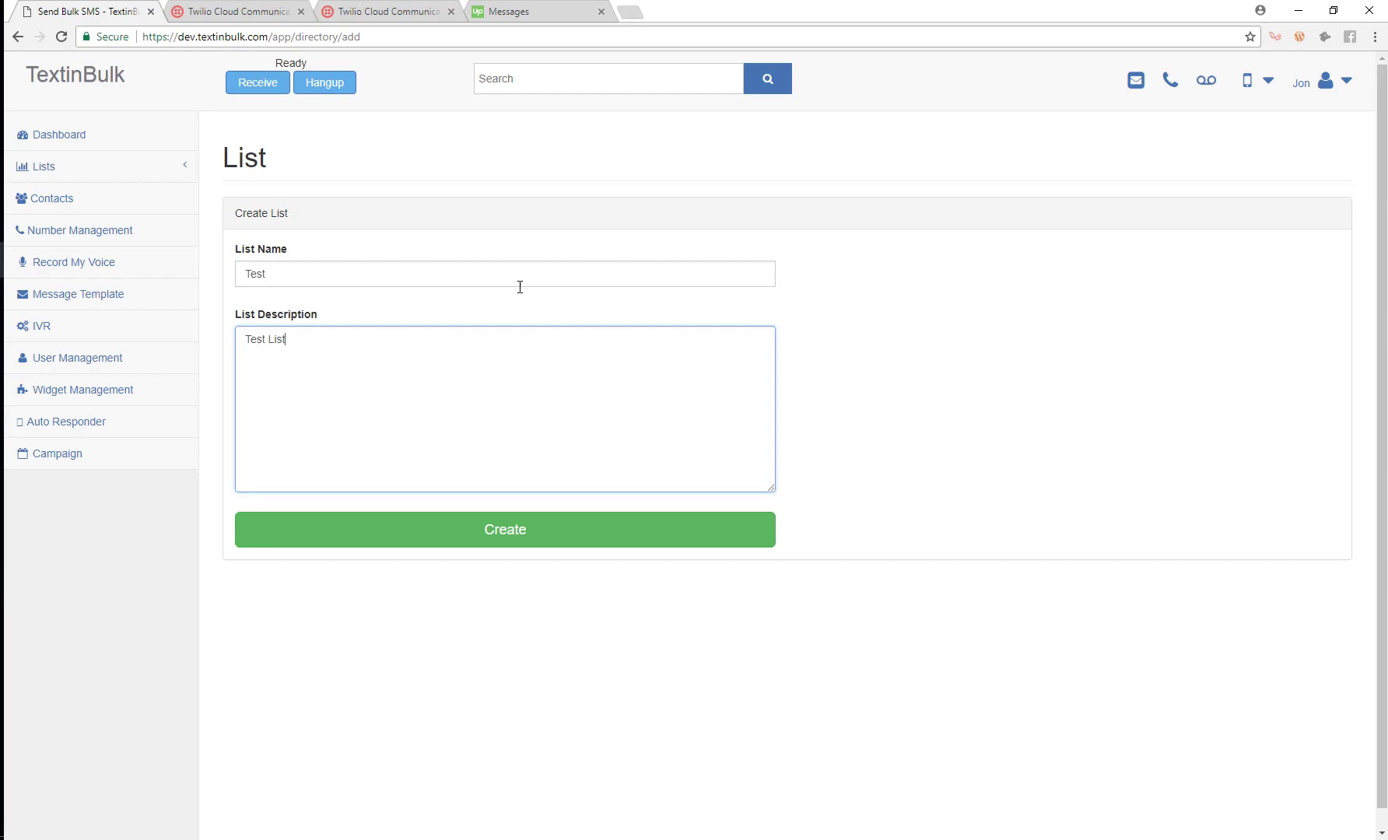
{"action": "left_click", "coordinate": [442, 526]}
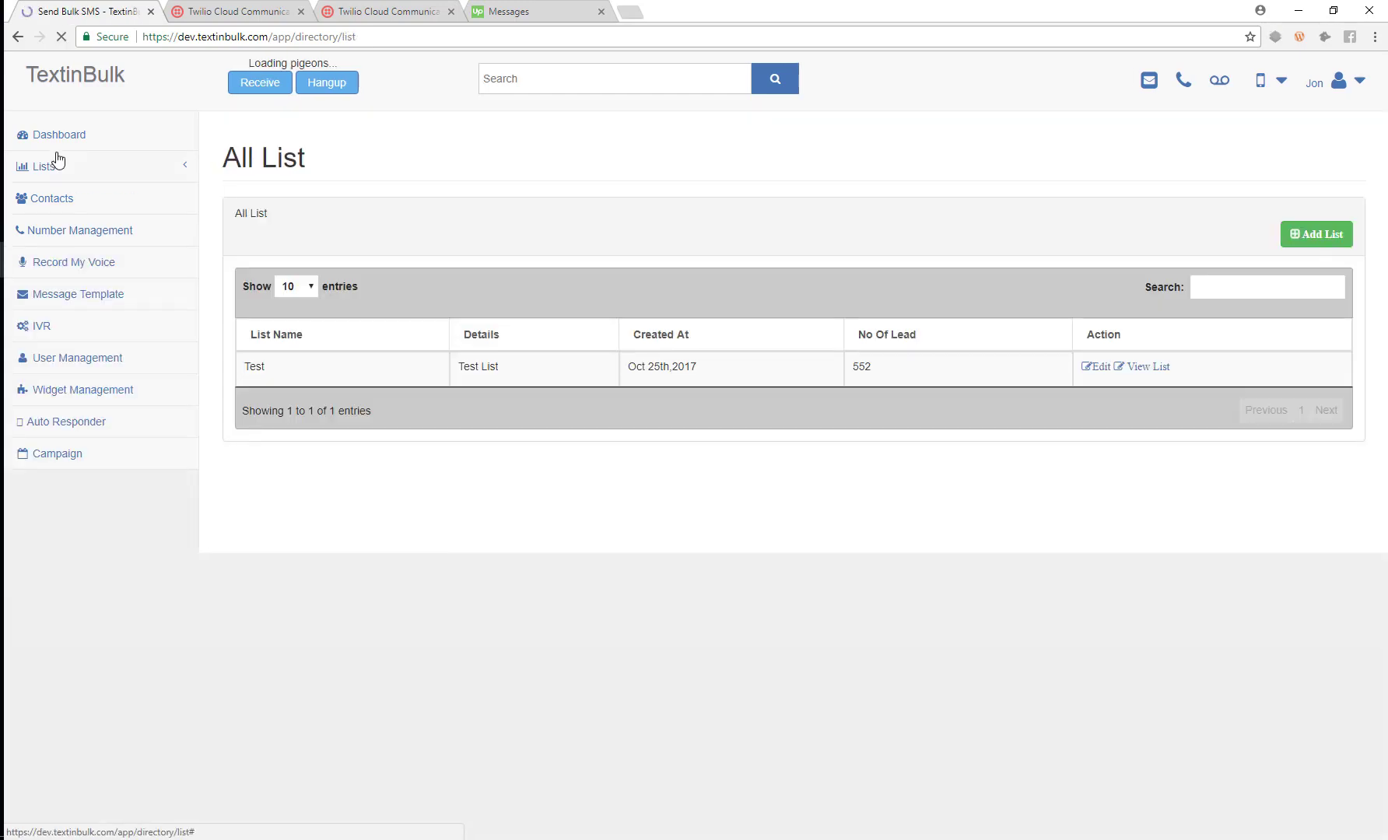
Return to the Dashboard, abandon a second Add List, and open the All List page.
{"action": "left_click", "coordinate": [50, 137]}
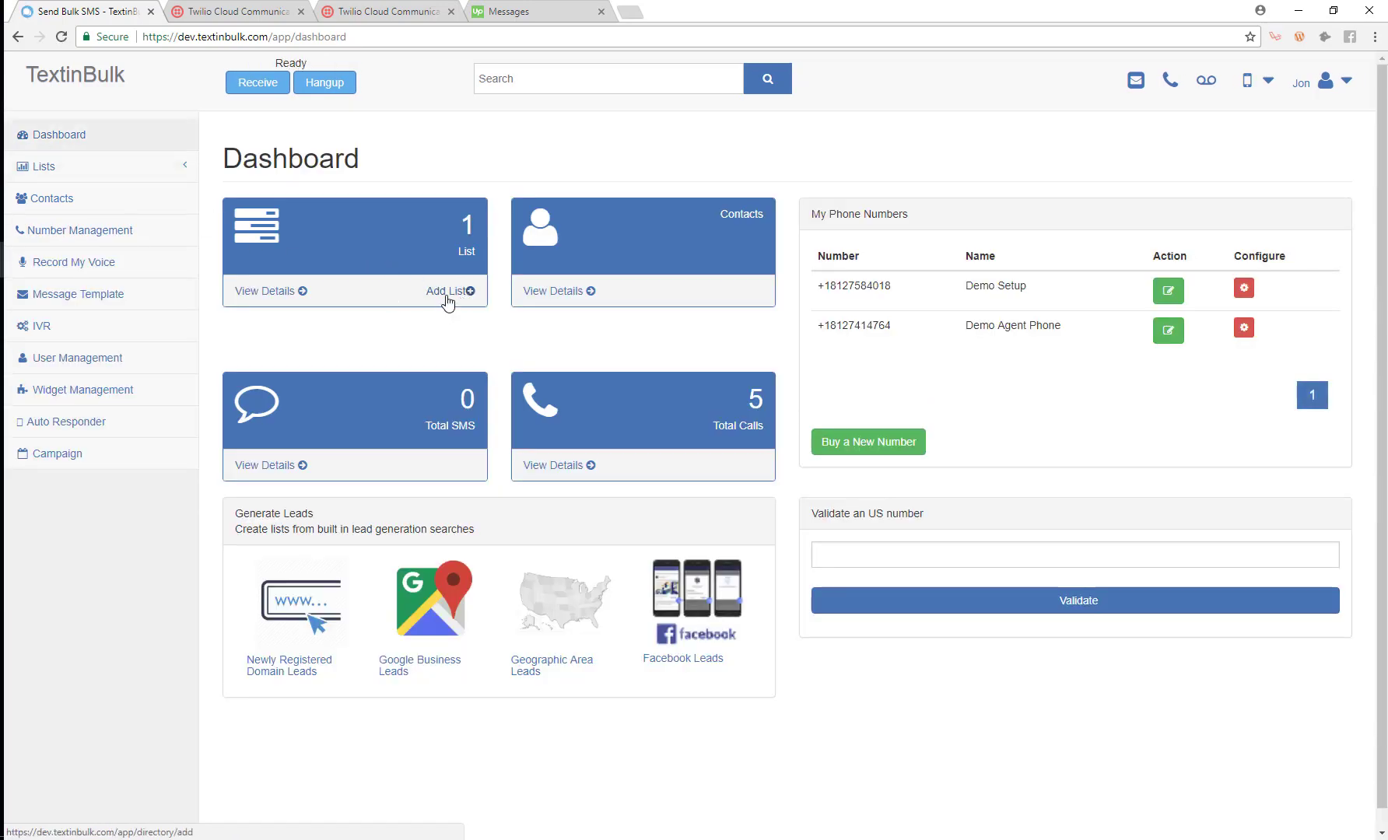
{"action": "left_click", "coordinate": [444, 294]}
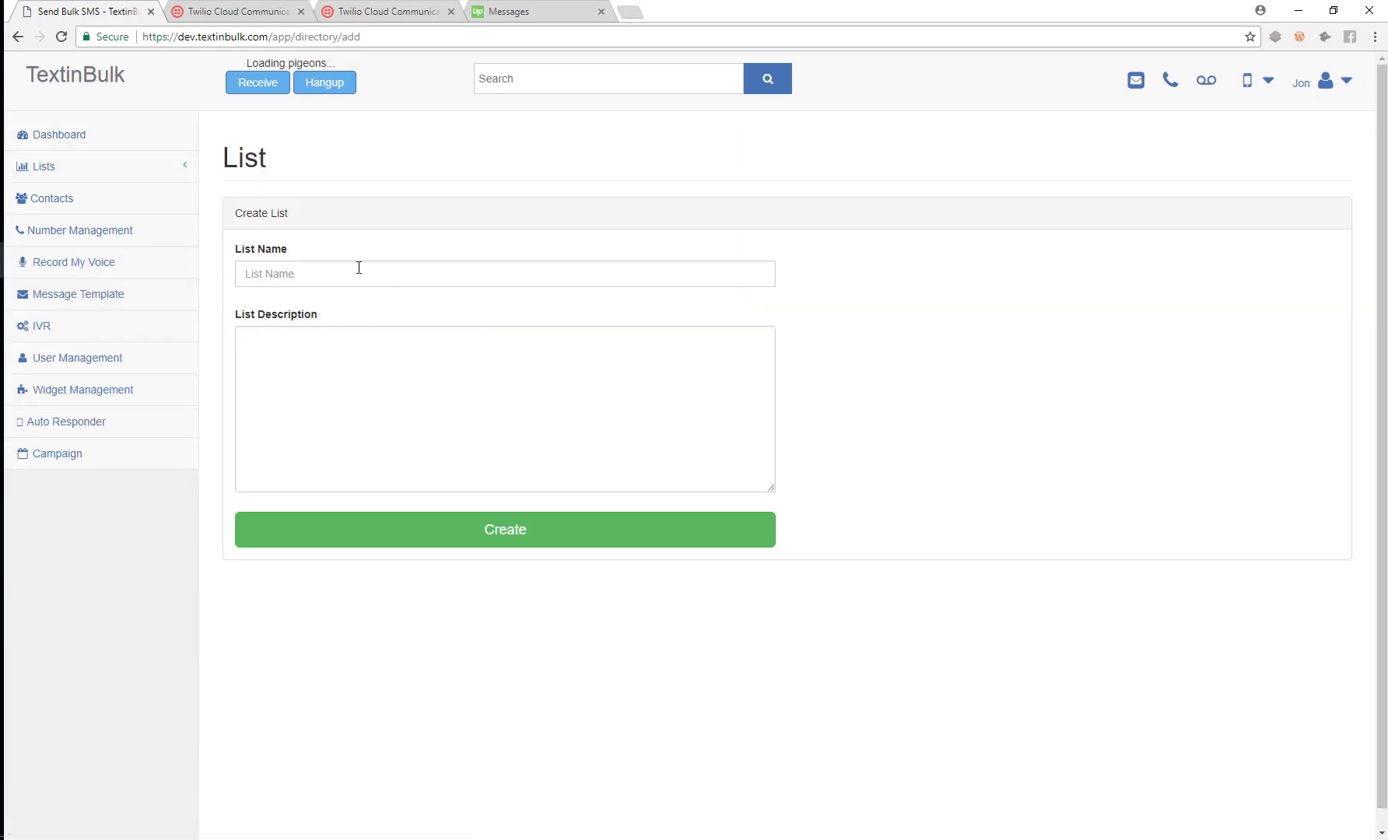
{"action": "left_click", "coordinate": [90, 142]}
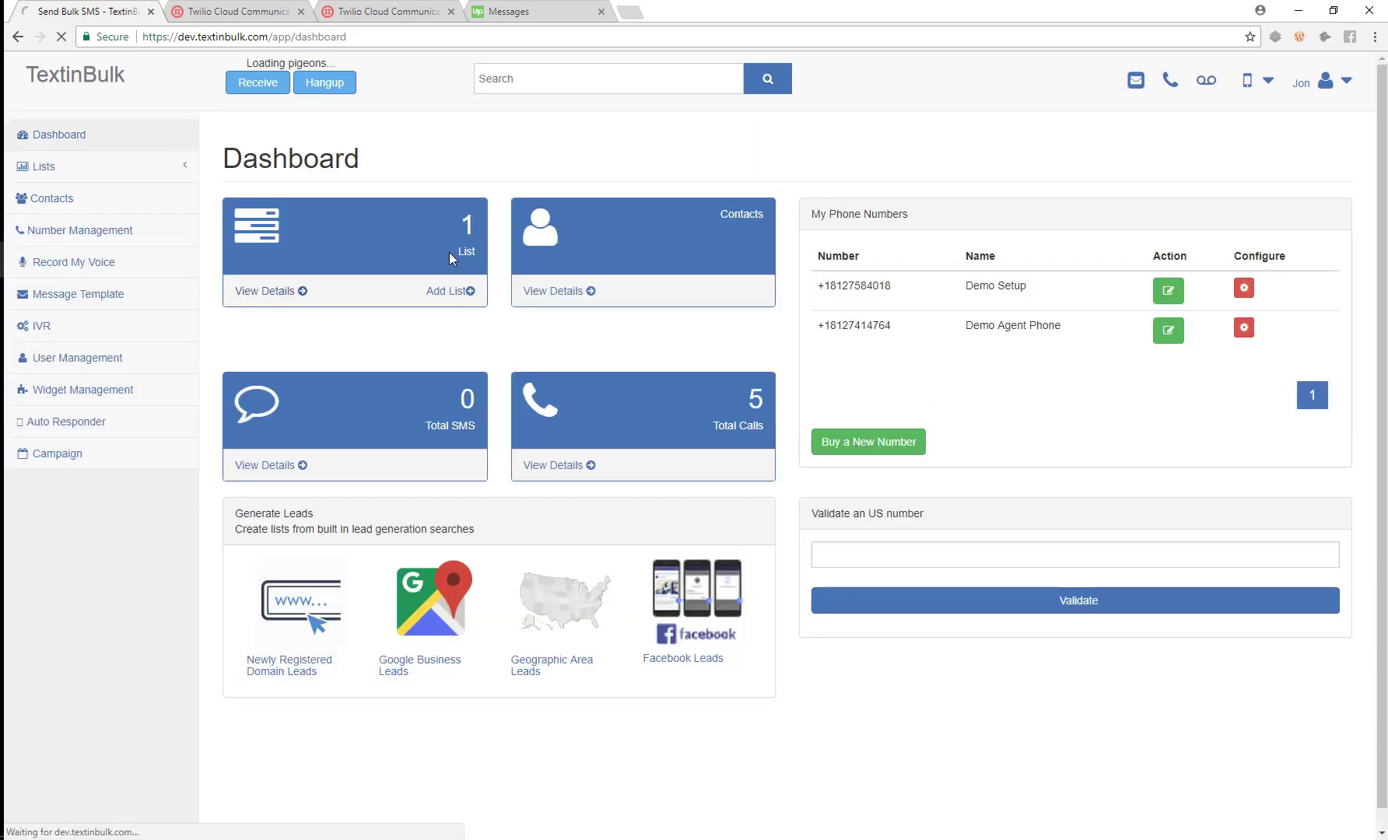
{"action": "left_click", "coordinate": [449, 251]}
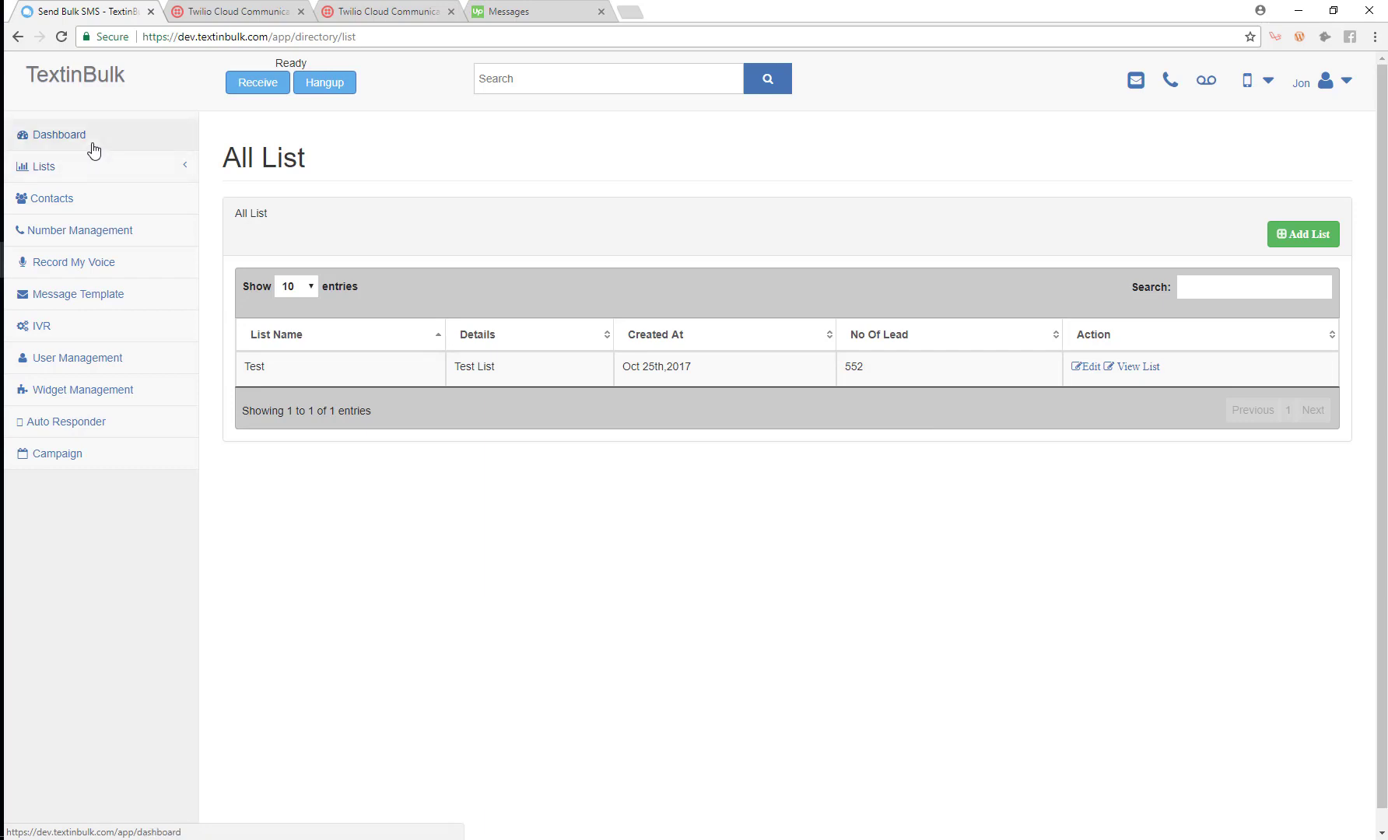
Add a list named 'Demo' described as 'Demo List' from the Dashboard.
{"action": "left_click", "coordinate": [167, 148]}
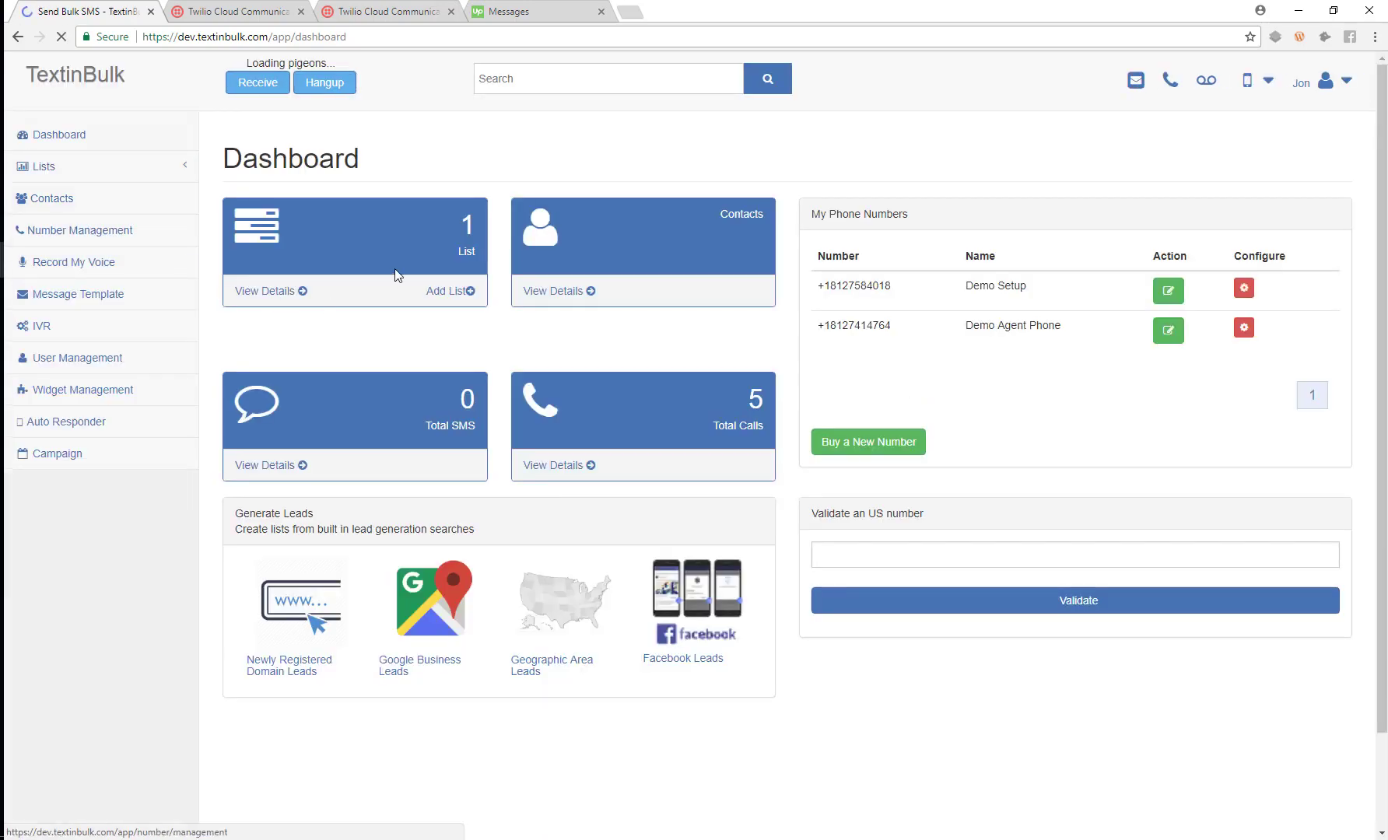
{"action": "left_click", "coordinate": [457, 293]}
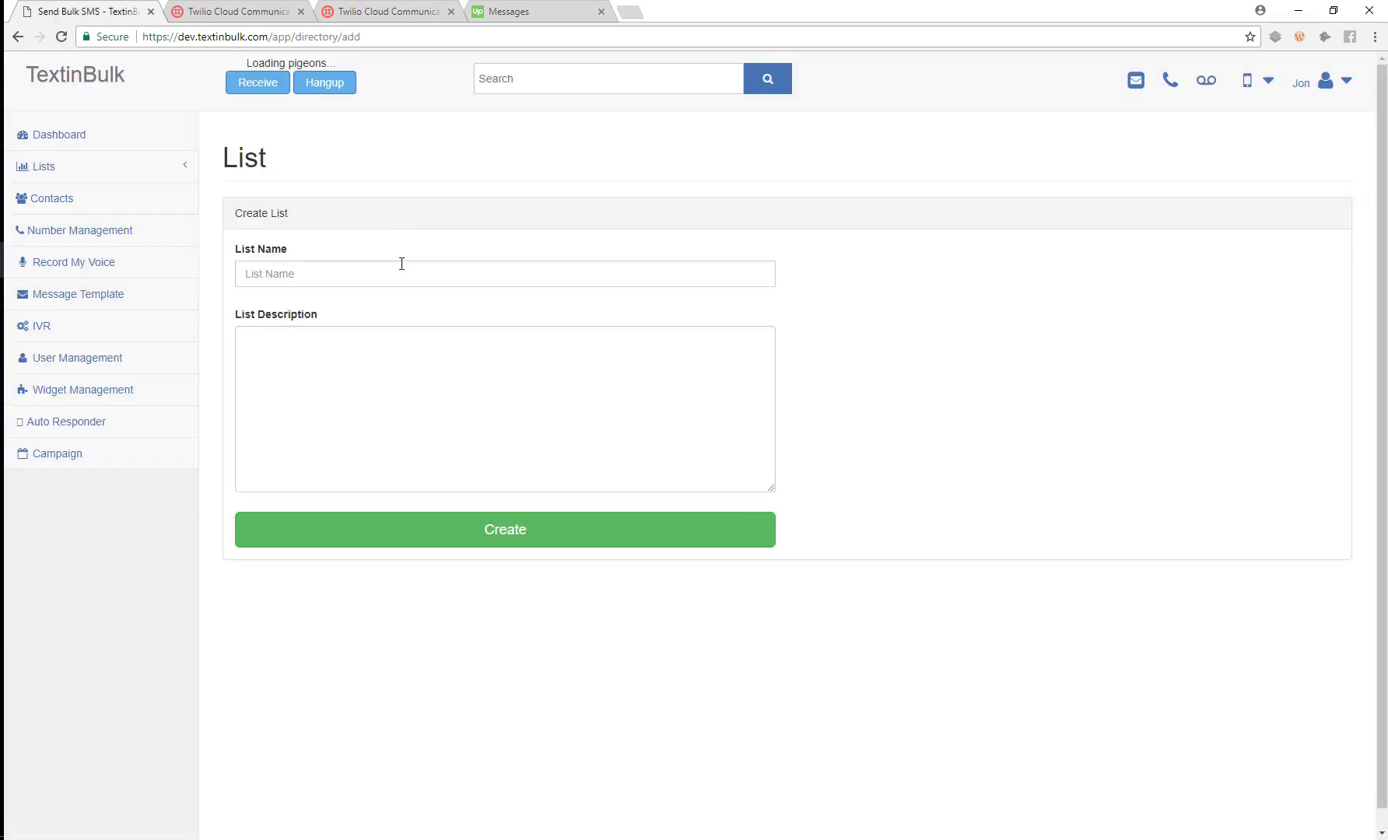
{"action": "left_click", "coordinate": [401, 272]}
{"action": "type", "text": "Demo"}
{"action": "key", "text": "Tab"}
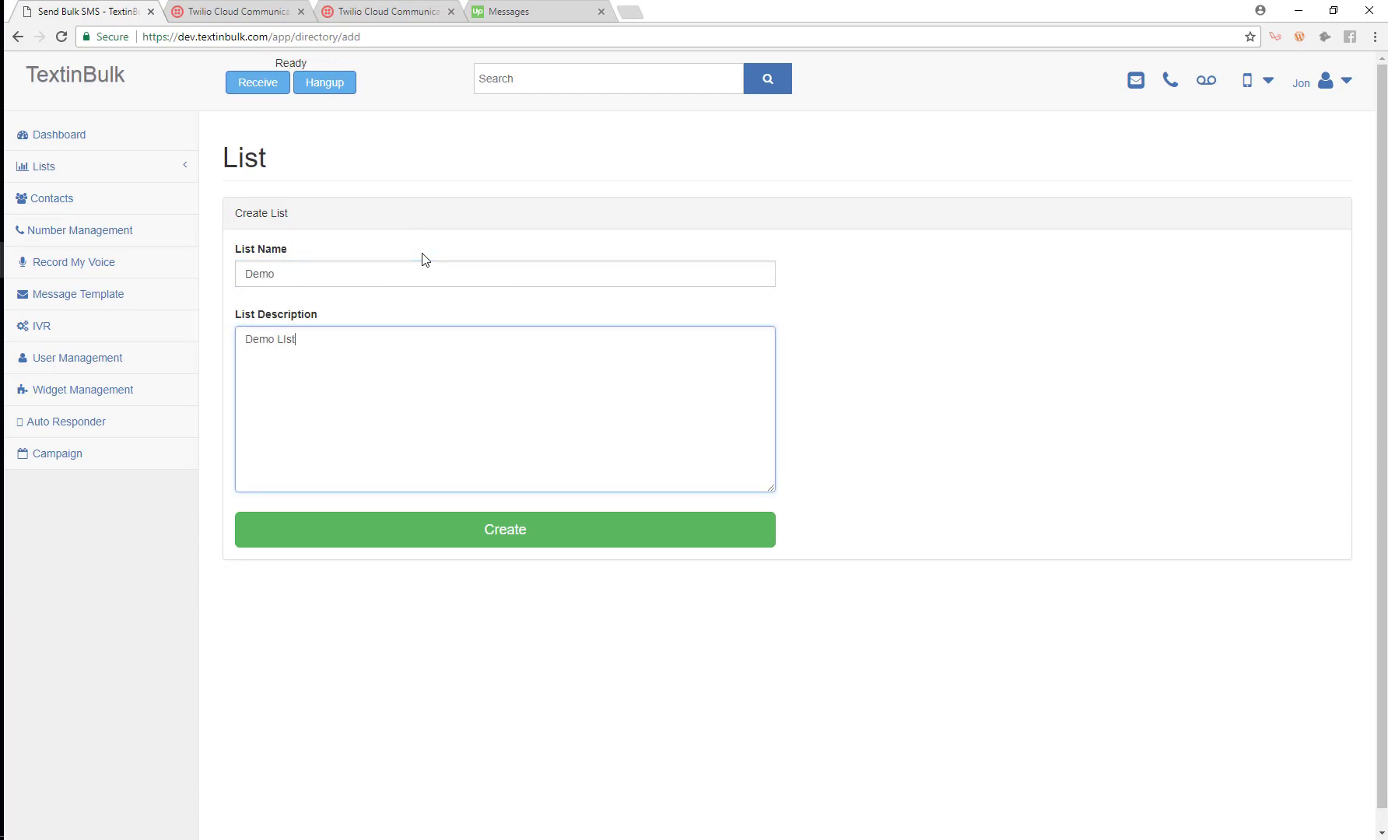
{"action": "left_click", "coordinate": [477, 540]}
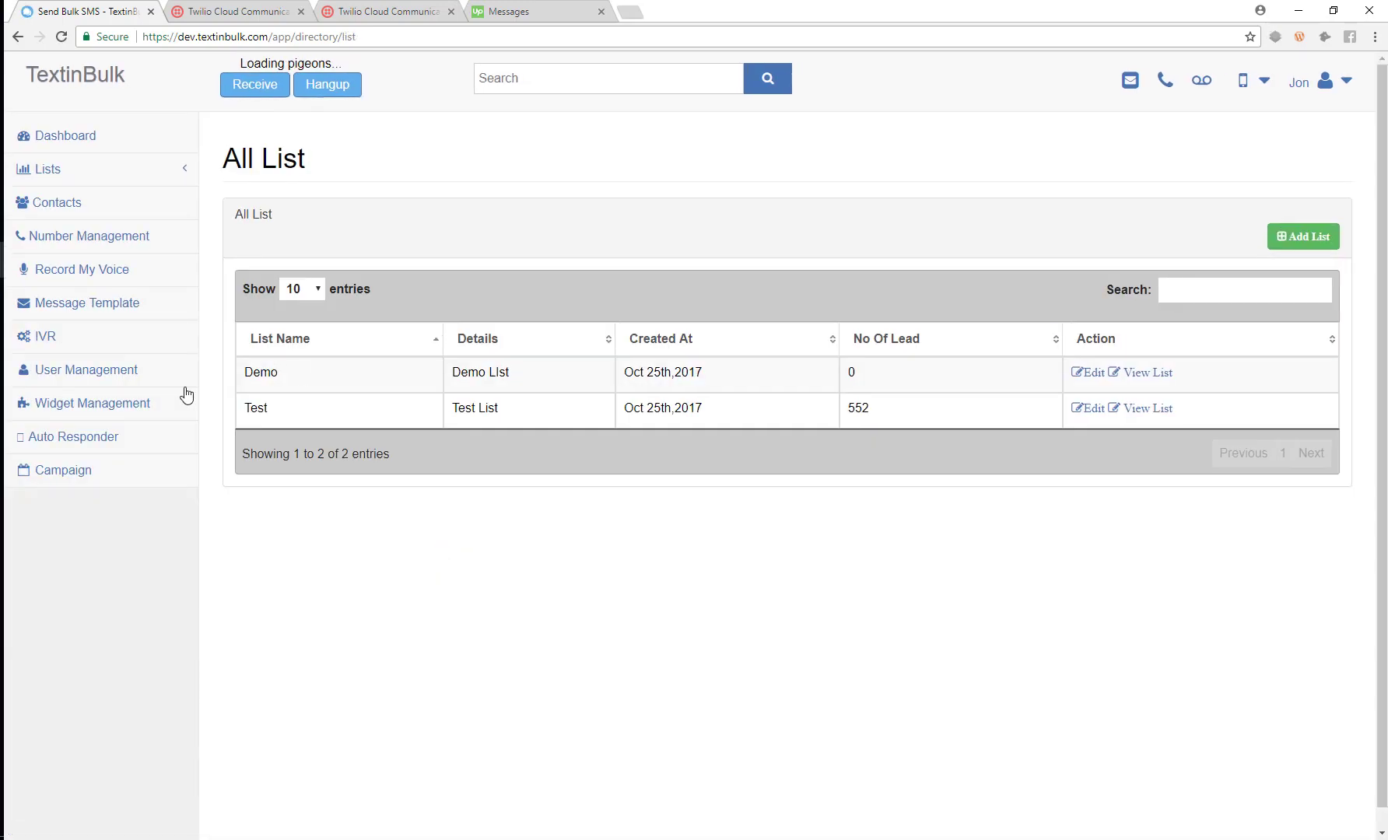
In the Demo list's Add Lead form, enter the lead's name, company Tier5 and phone number.
{"action": "left_click", "coordinate": [1136, 373]}
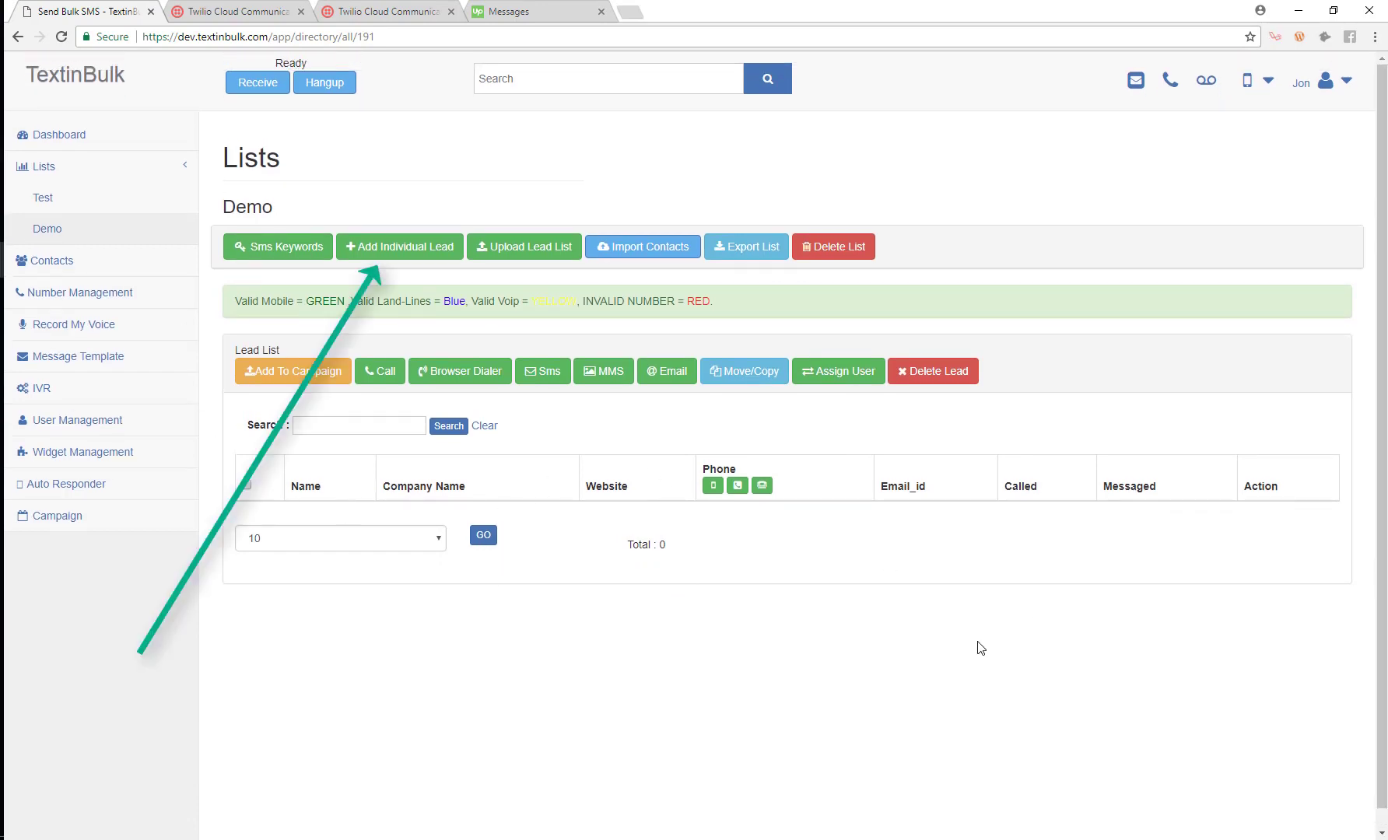
{"action": "left_click", "coordinate": [369, 263]}
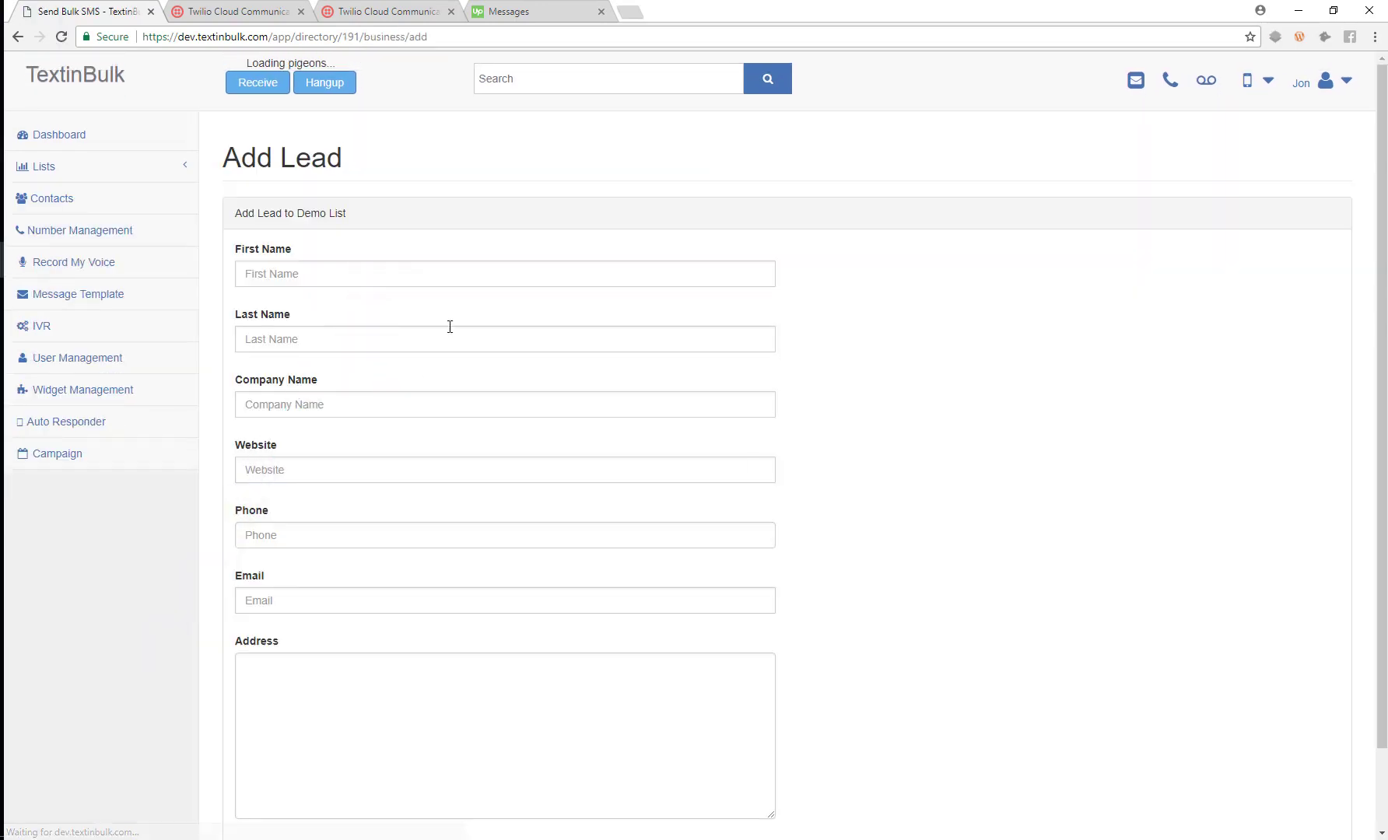
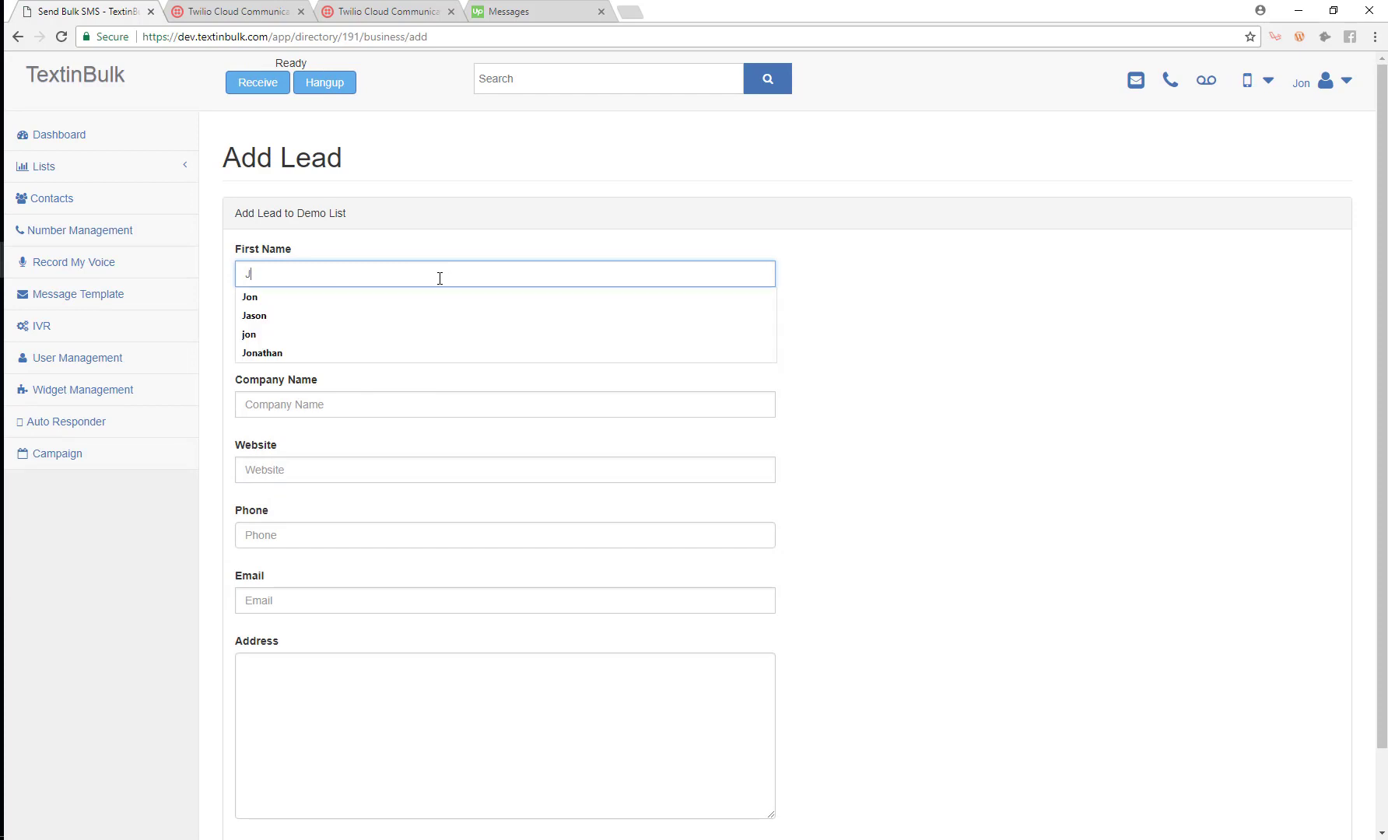
{"action": "key", "text": "Tab"}
{"action": "key", "text": "Tab"}
{"action": "type", "text": "Tl"}
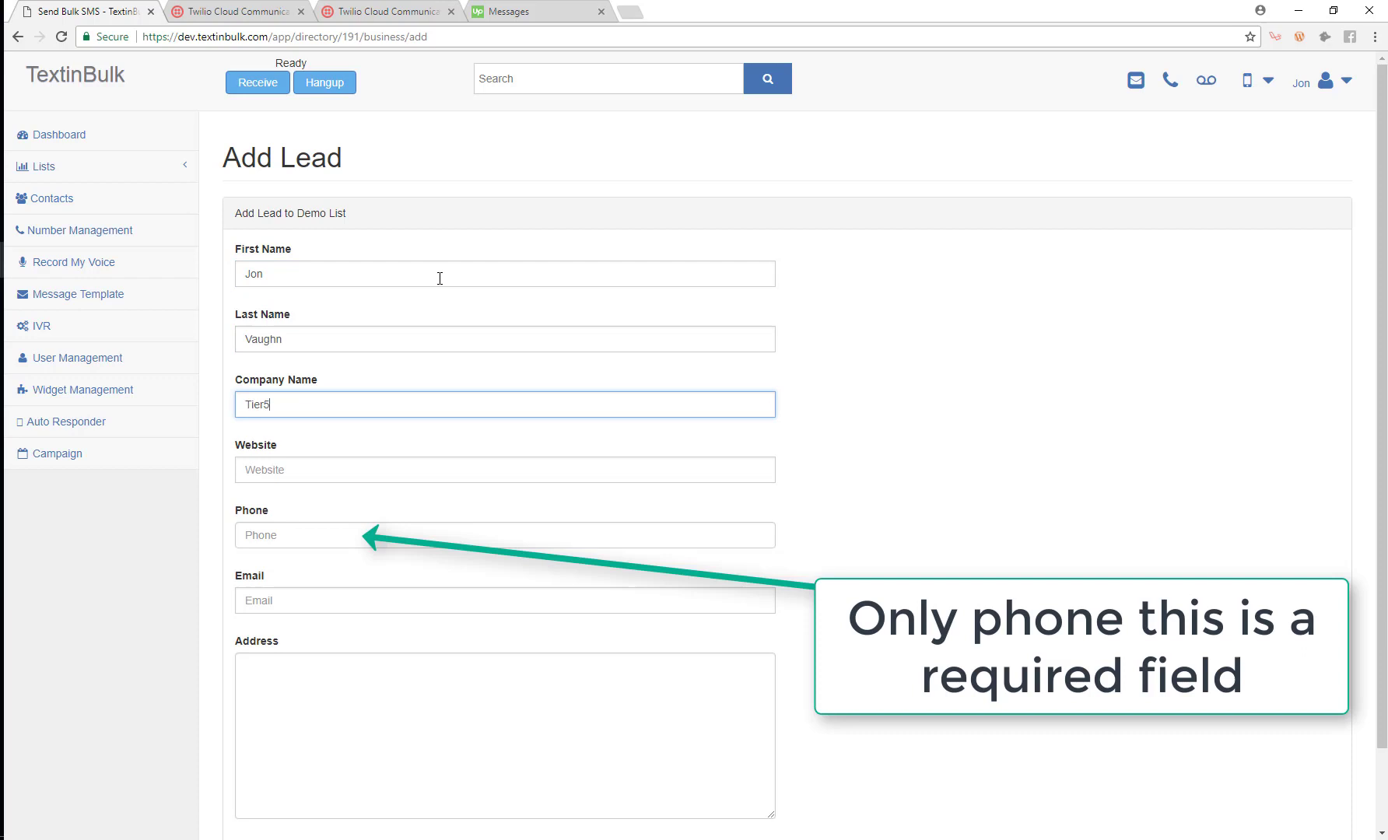
{"action": "key", "text": "Tab"}
{"action": "key", "text": "Tab"}
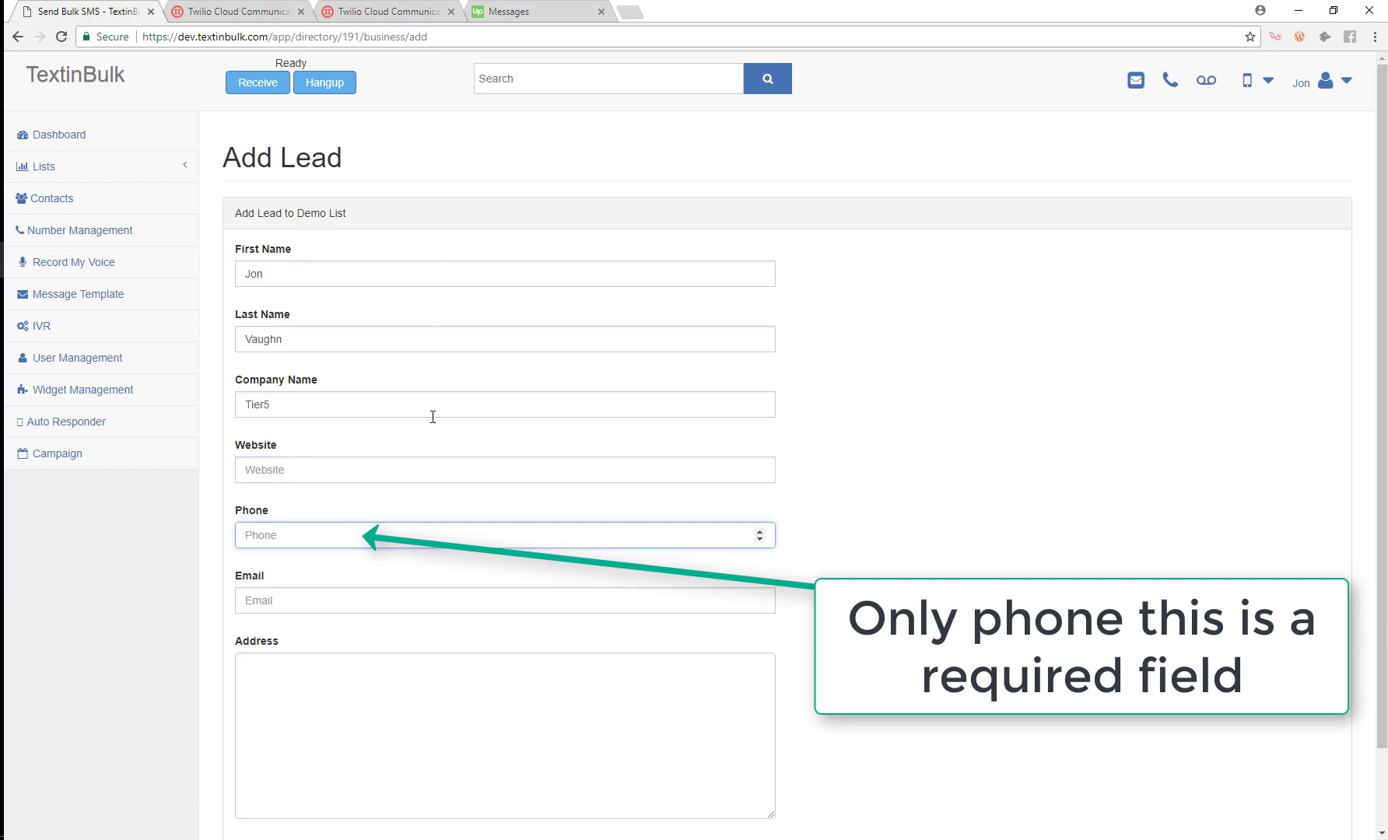
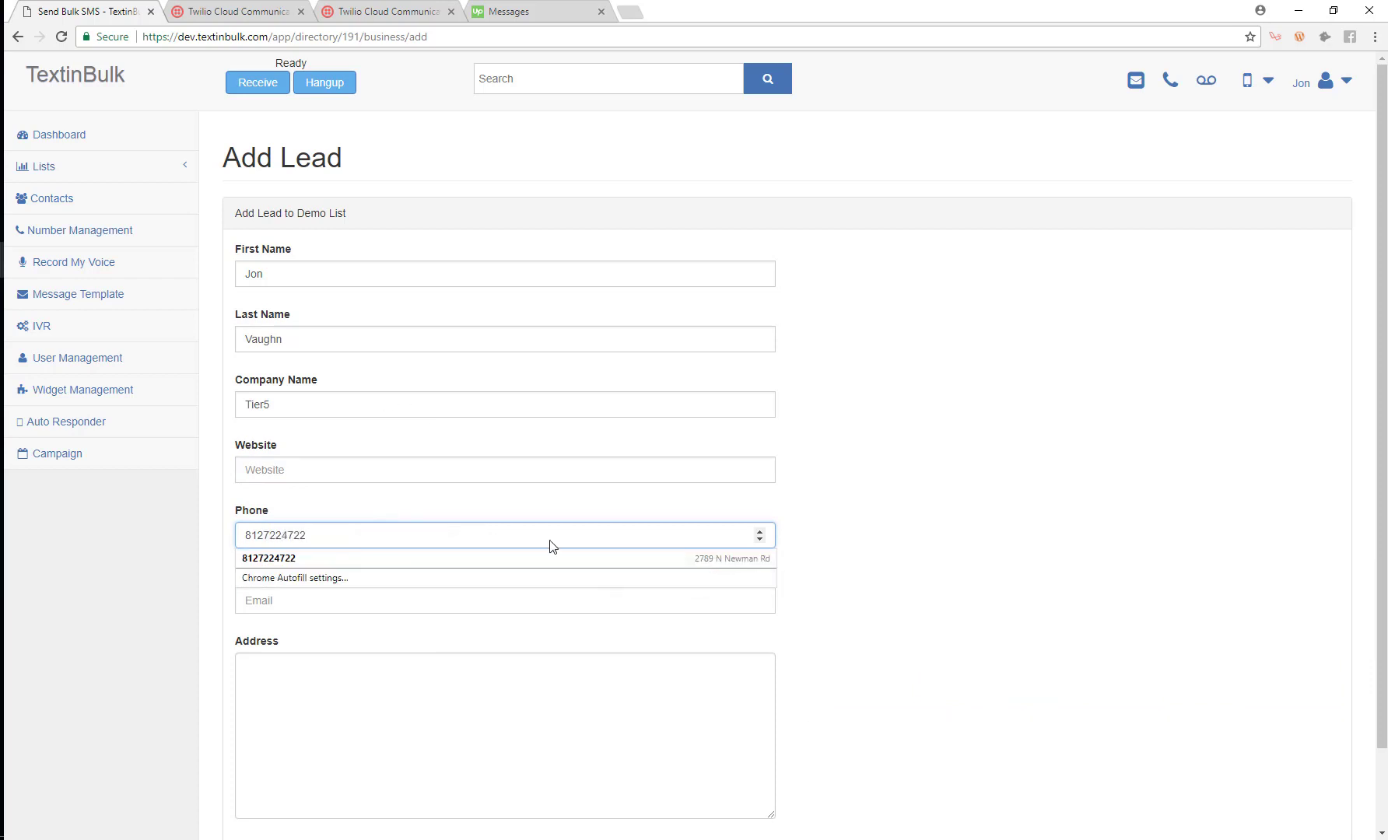
Add the lead's e-mail, create the lead, then open the Upload Lead List page.
{"action": "left_click", "coordinate": [576, 597]}
{"action": "left_click", "coordinate": [545, 605]}
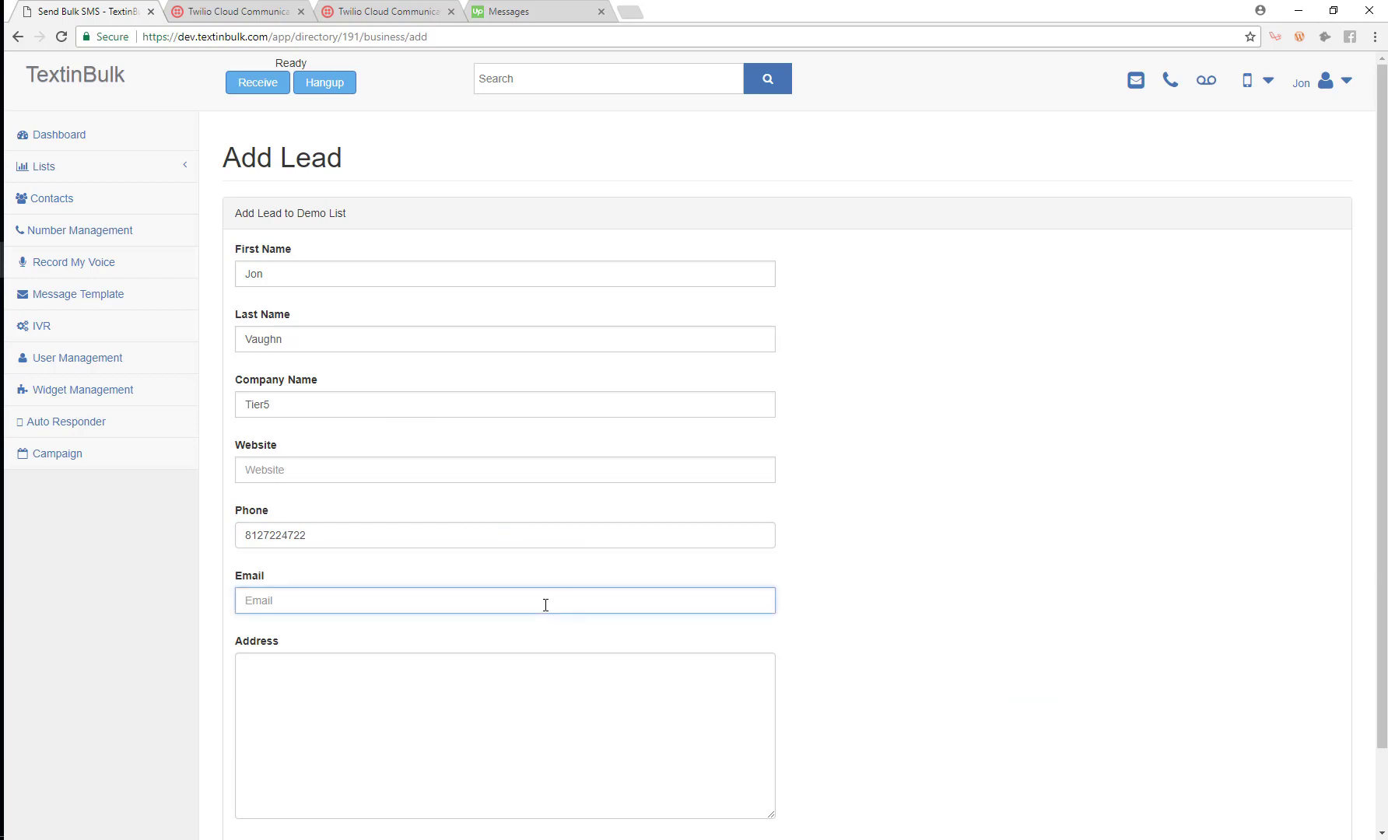
{"action": "type", "text": "jon"}
{"action": "key", "text": "Down"}
{"action": "key", "text": "Tab"}
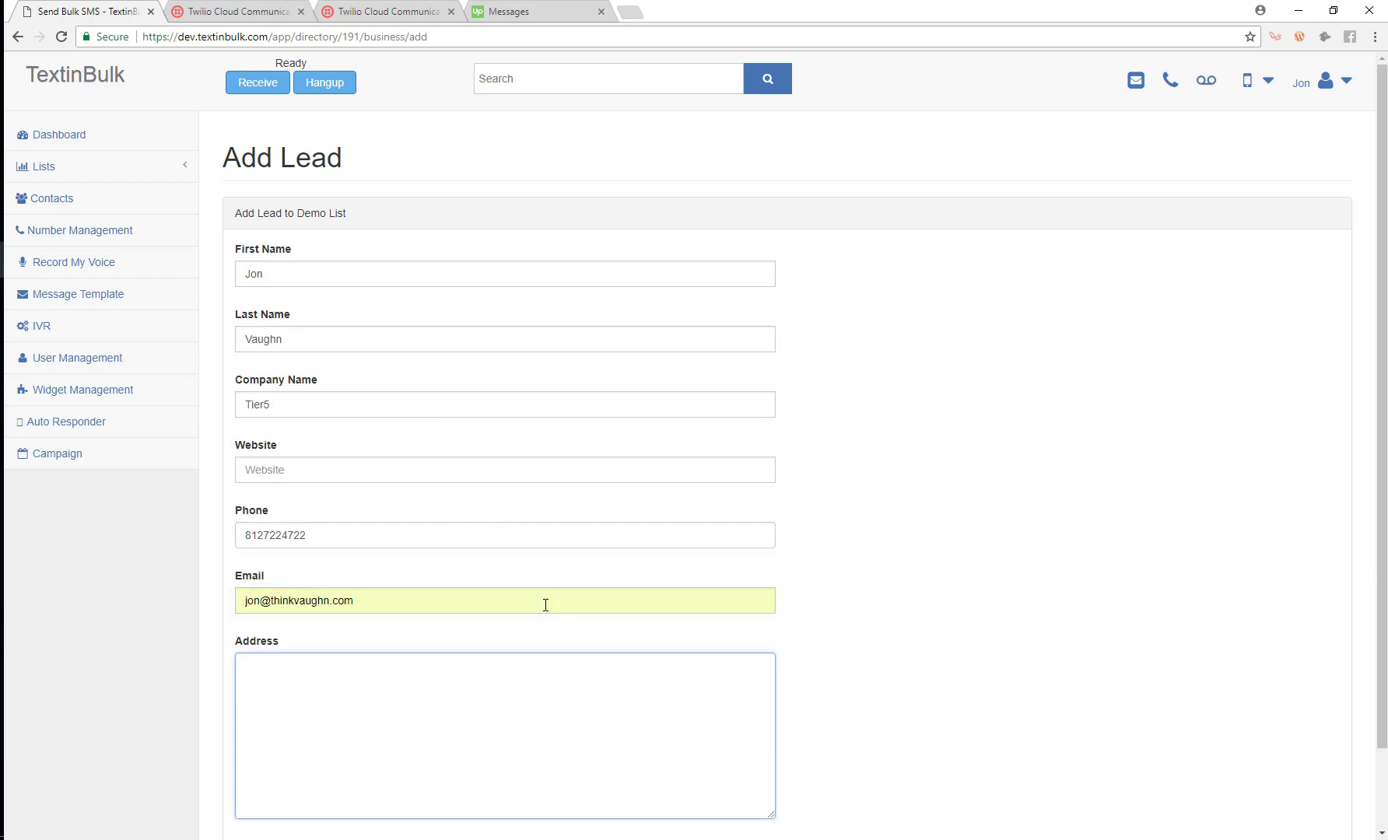
{"action": "scroll", "coordinate": [521, 775], "scroll_direction": "down", "scroll_amount": 1}
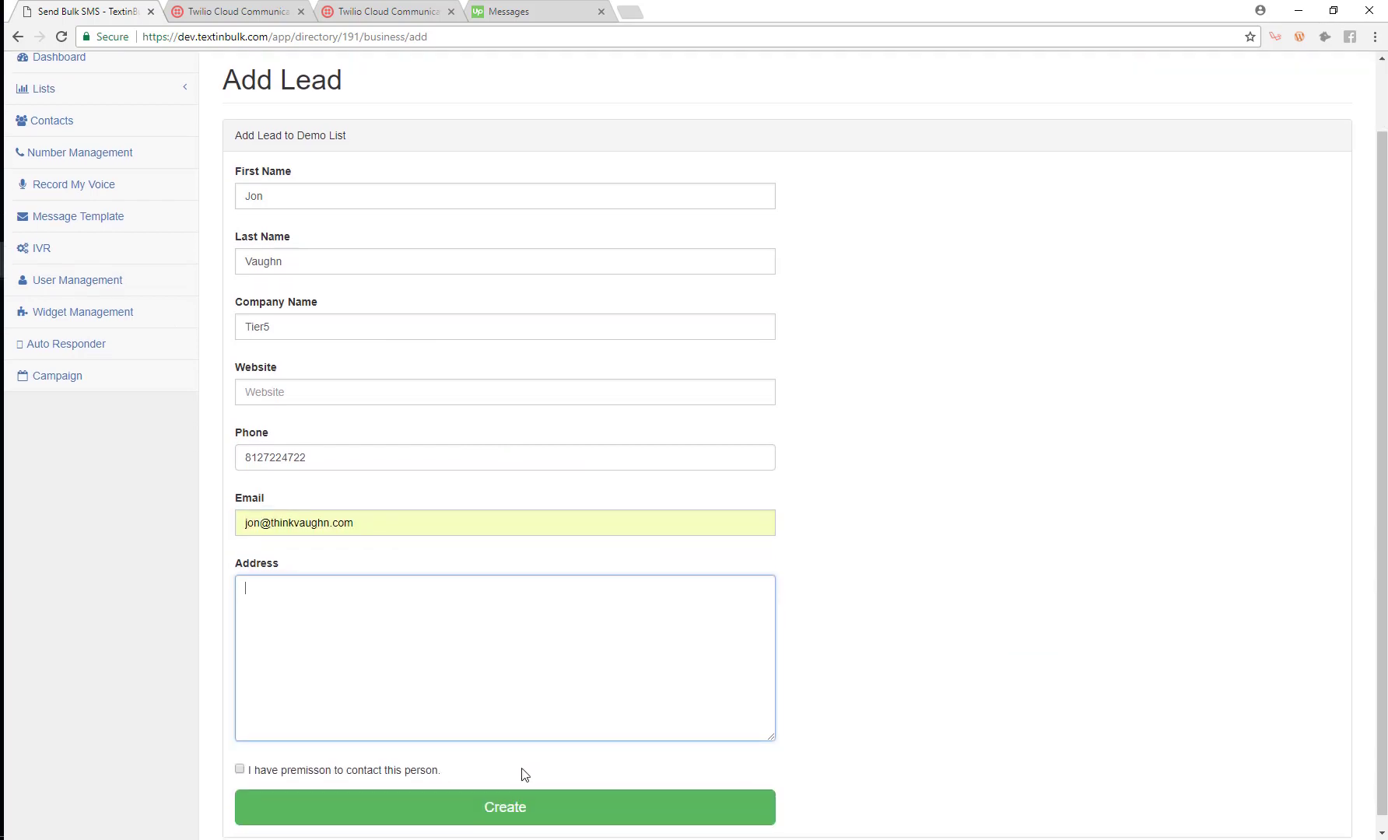
{"action": "left_click", "coordinate": [495, 809]}
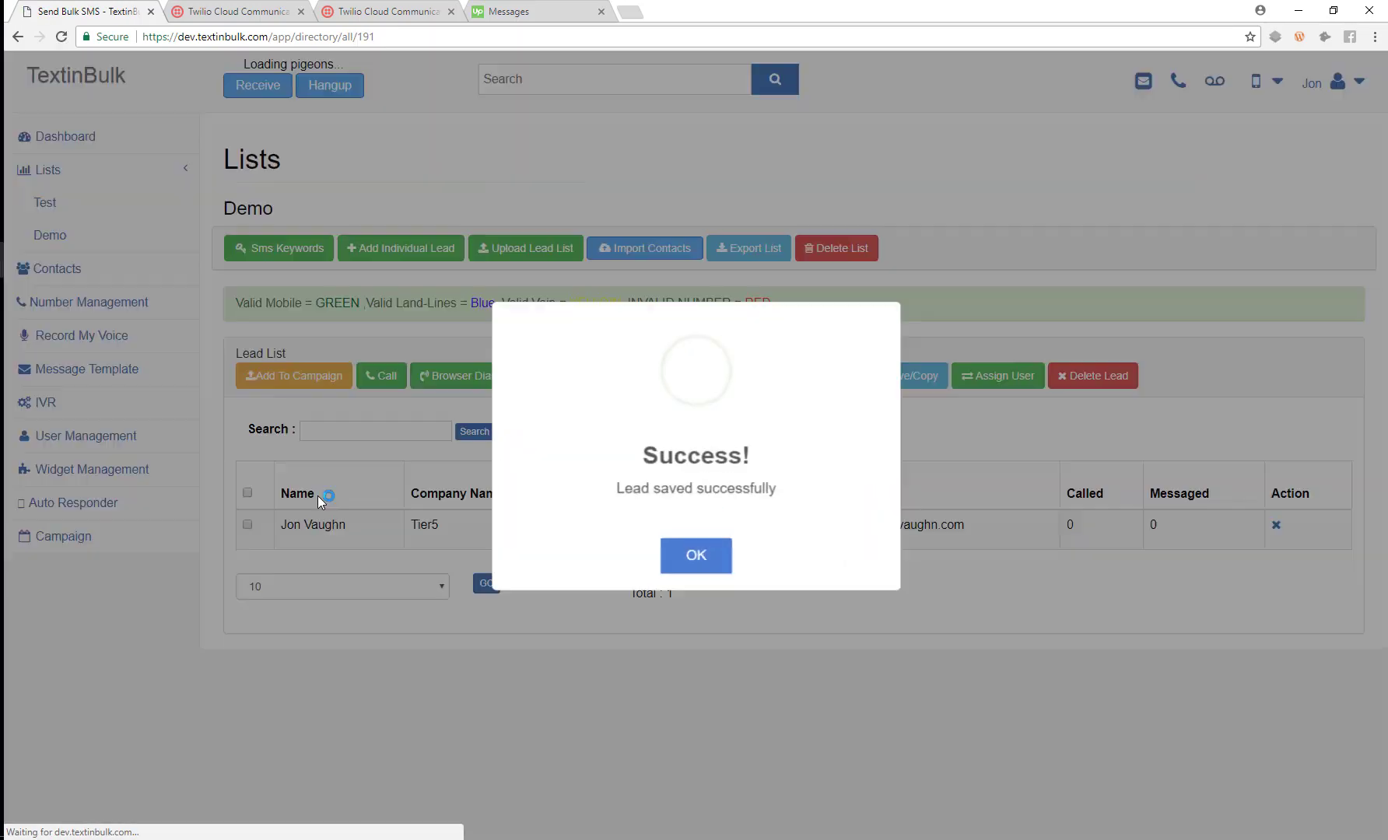
{"action": "left_click", "coordinate": [709, 562]}
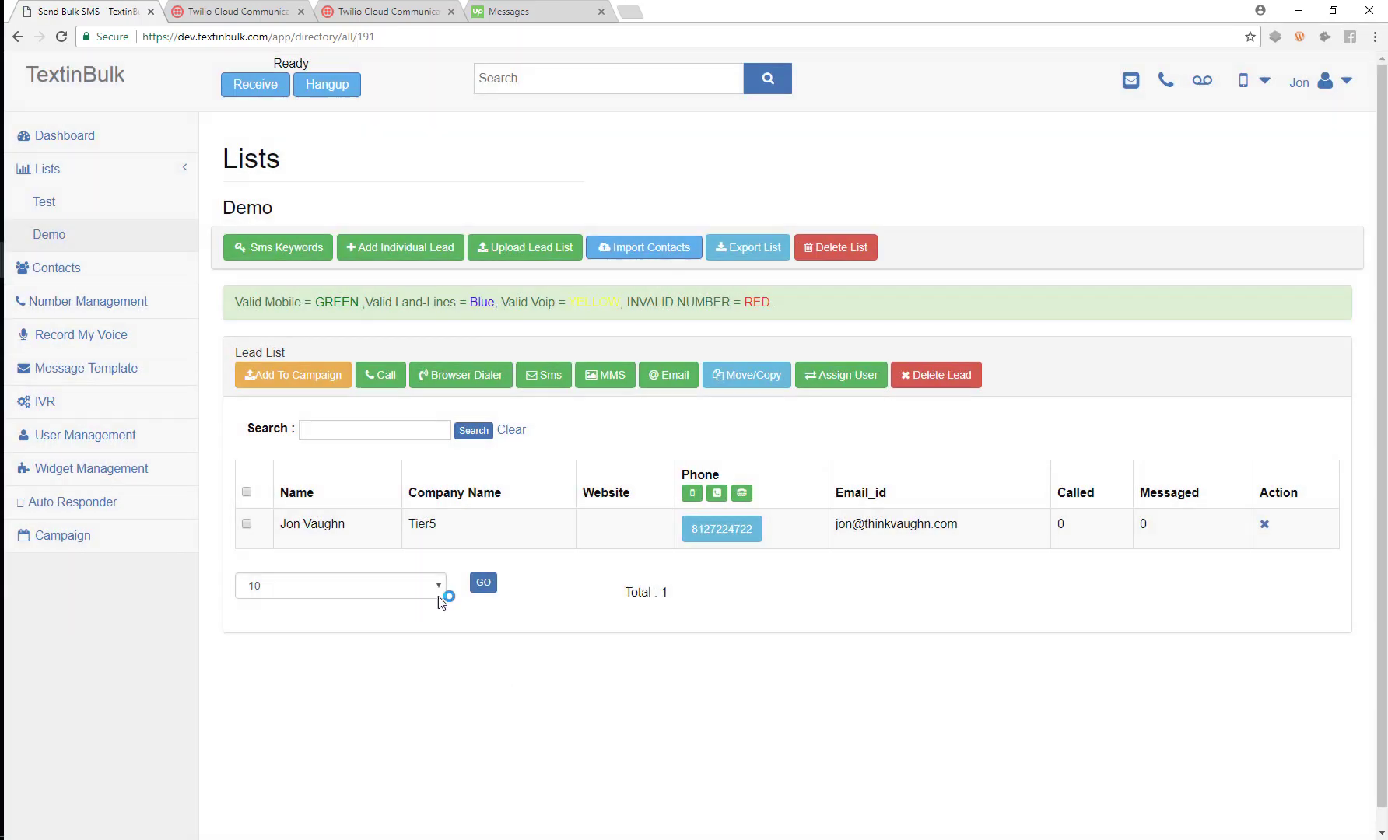
{"action": "mouse_move", "coordinate": [735, 529]}
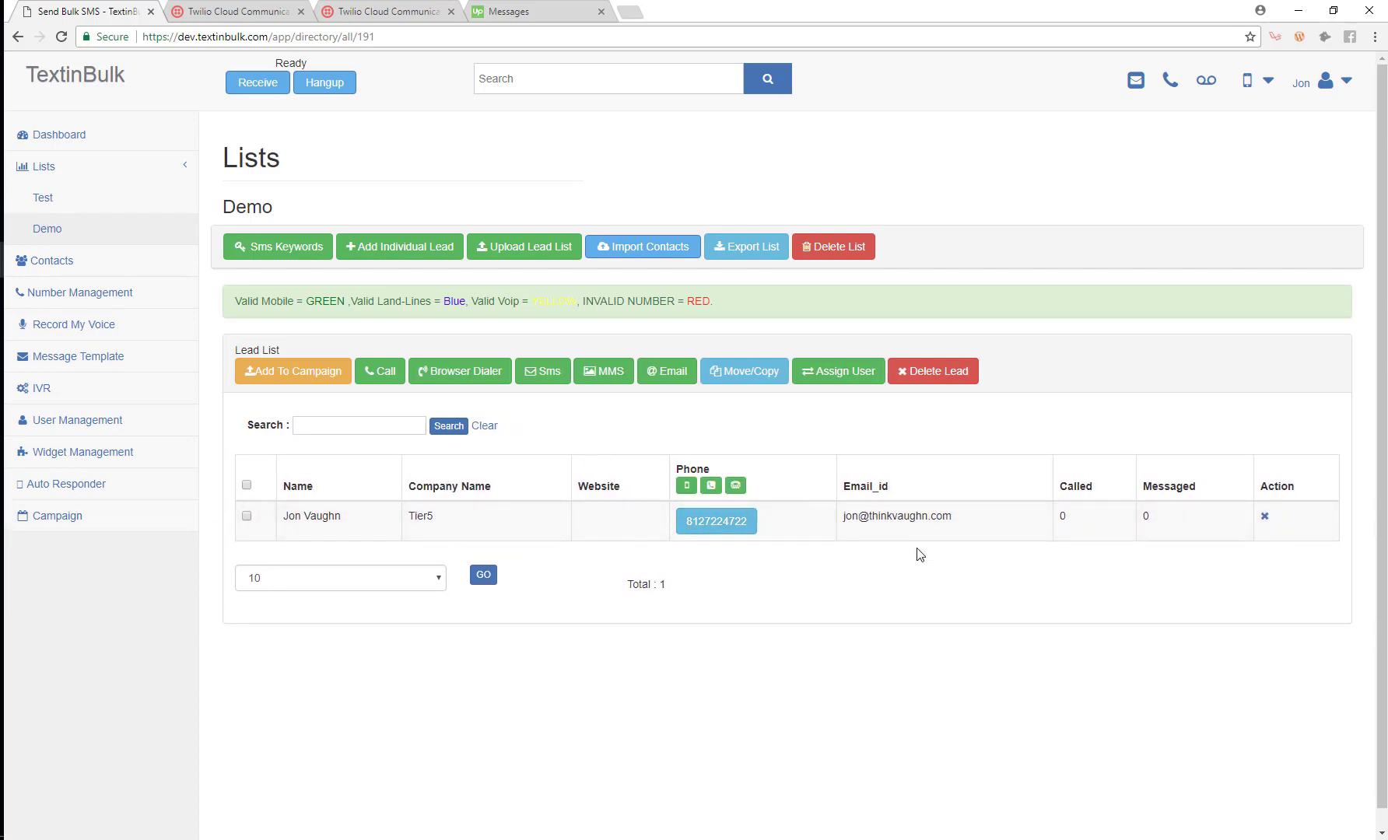
{"action": "left_click", "coordinate": [529, 249]}
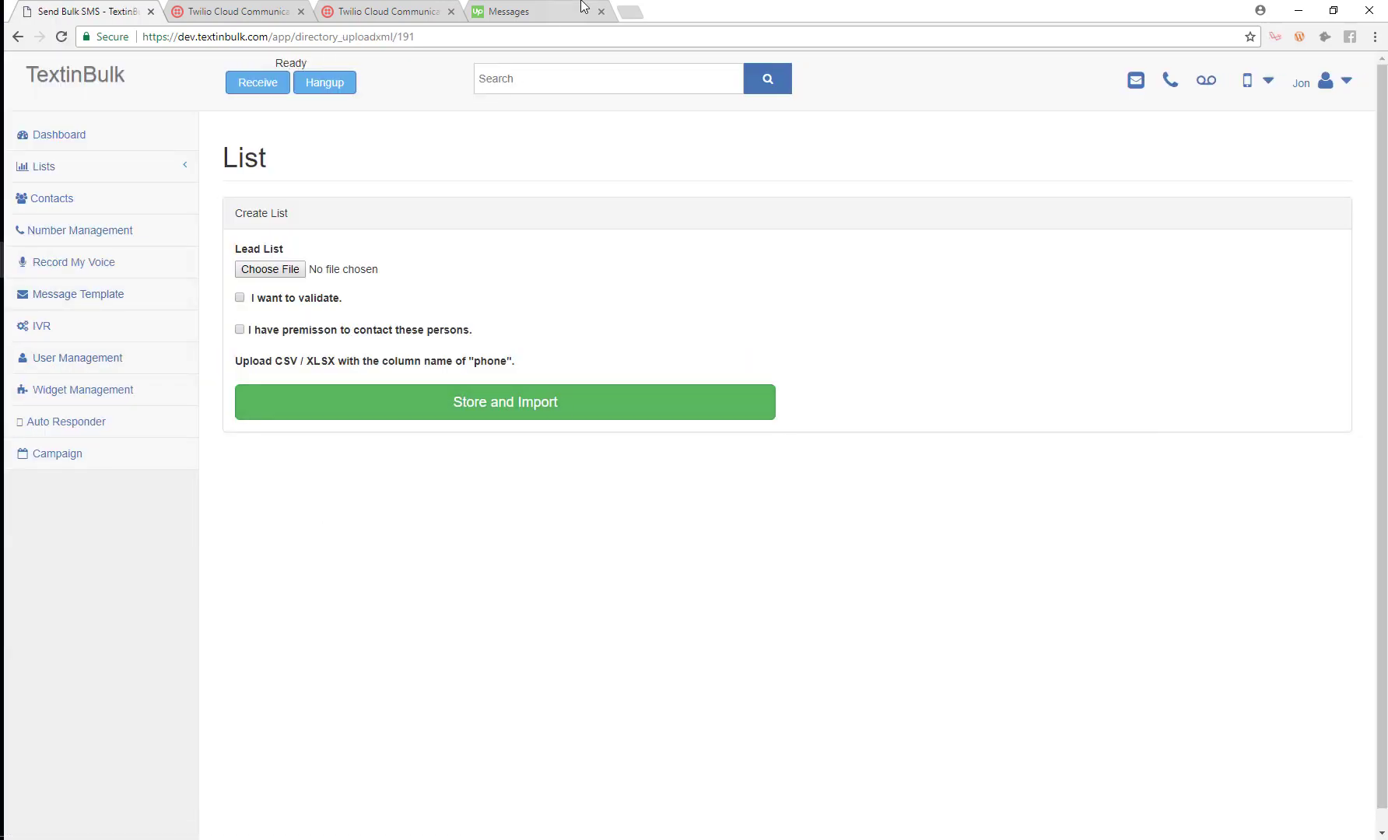
Open domainleads.io in a new tab and sign in.
{"action": "left_click", "coordinate": [636, 11]}
{"action": "type", "text": "d"}
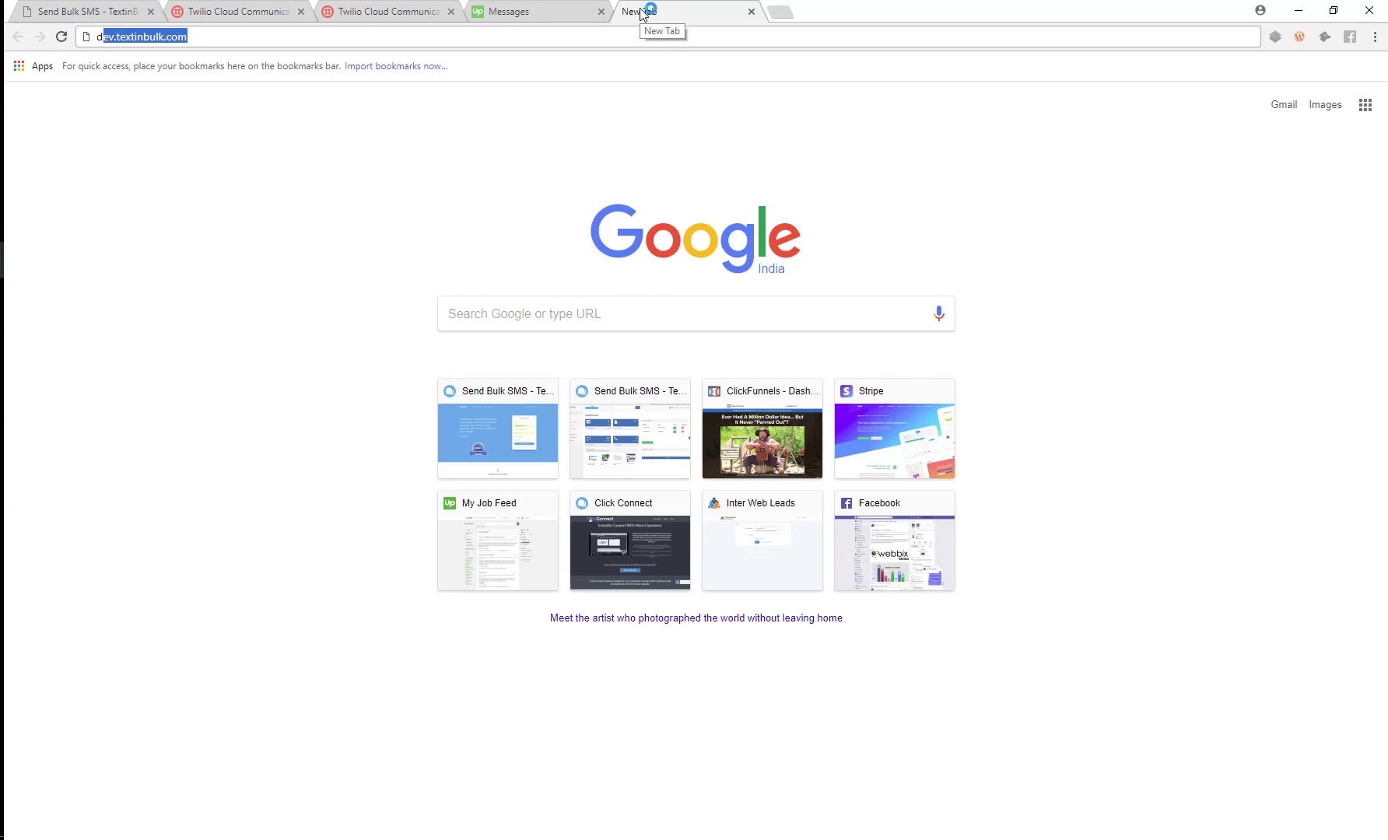
{"action": "type", "text": "oma"}
{"action": "key", "text": "Return"}
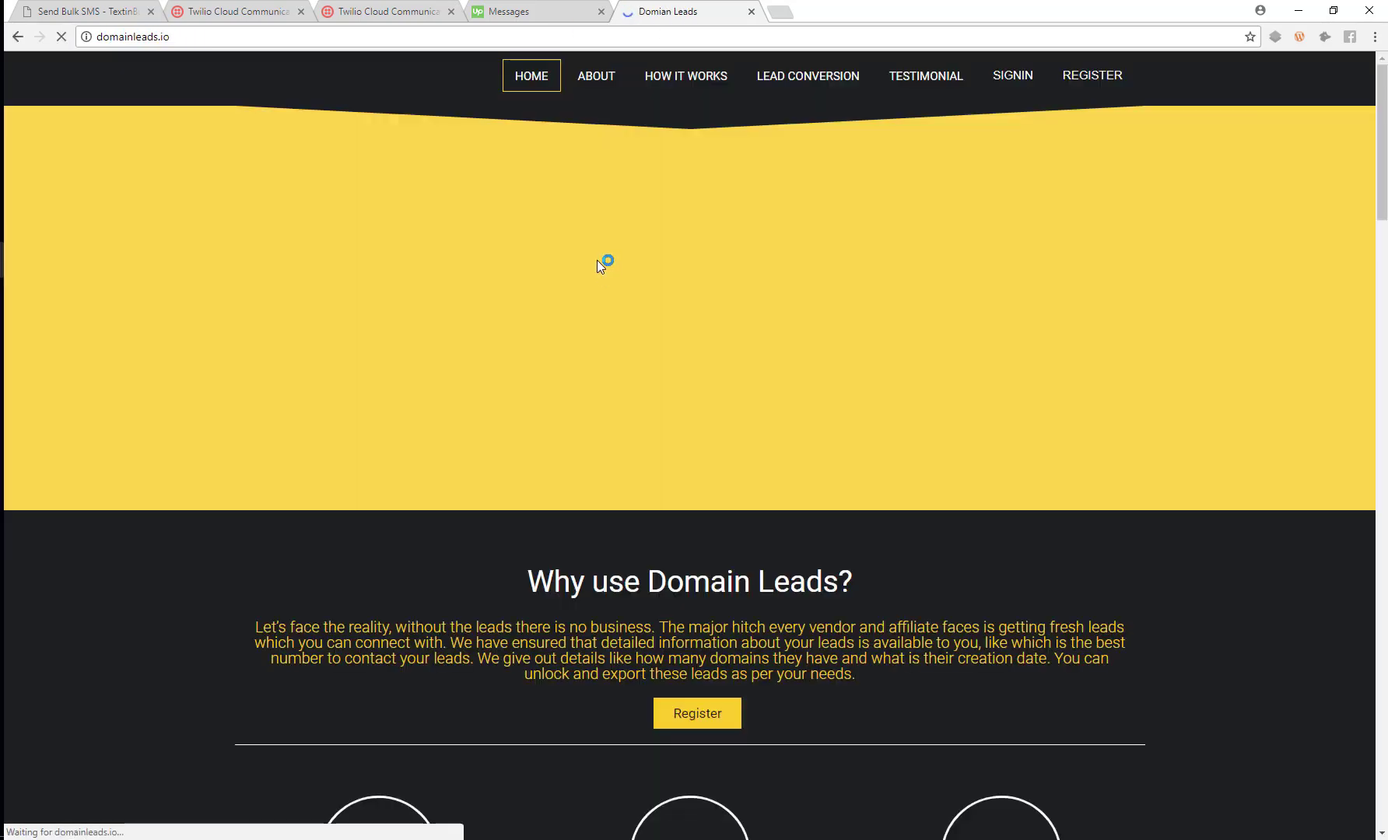
{"action": "left_click", "coordinate": [1012, 75]}
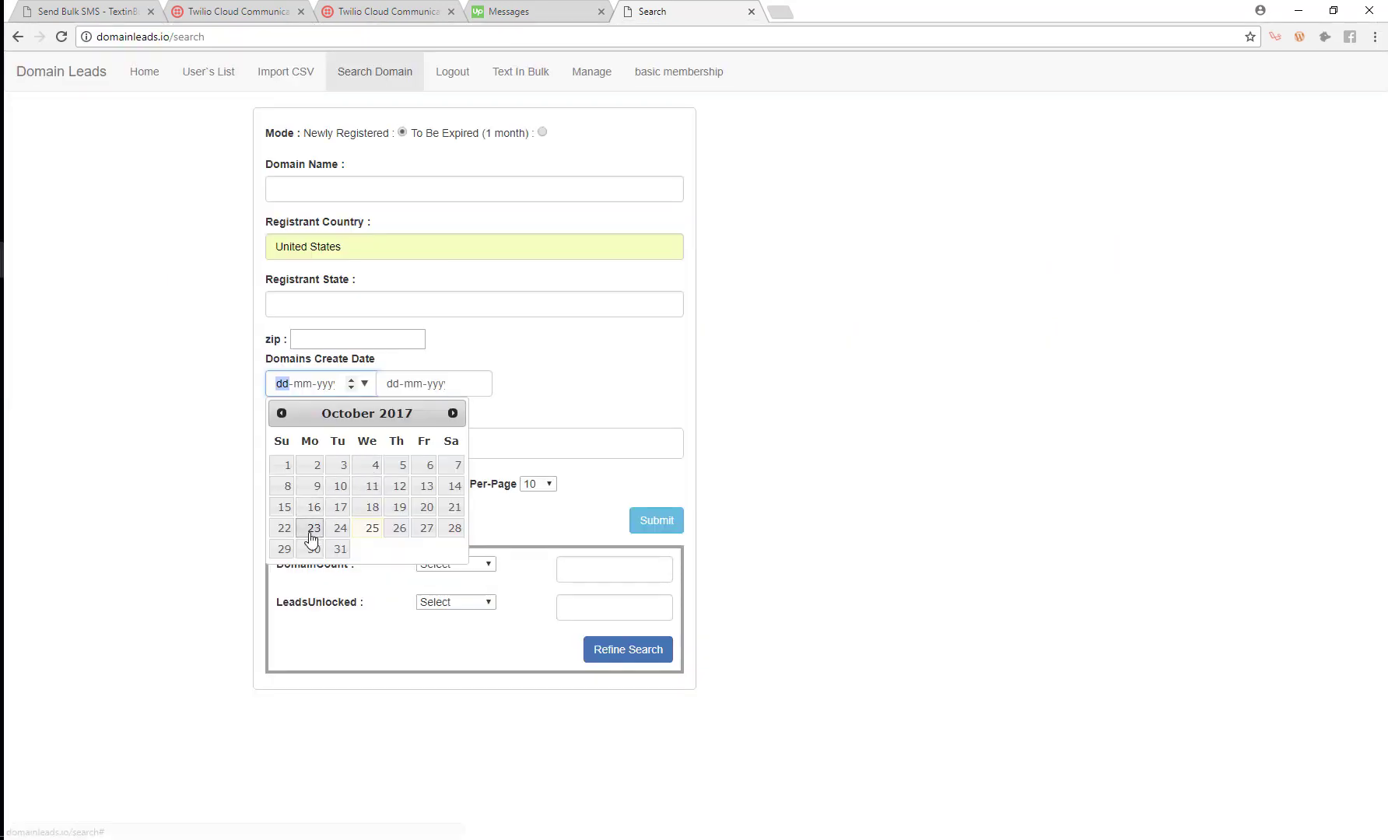
Set both Domains Create Date fields to 23-10-2017 and tick cell number.
{"action": "left_click", "coordinate": [311, 528]}
{"action": "left_click", "coordinate": [407, 389]}
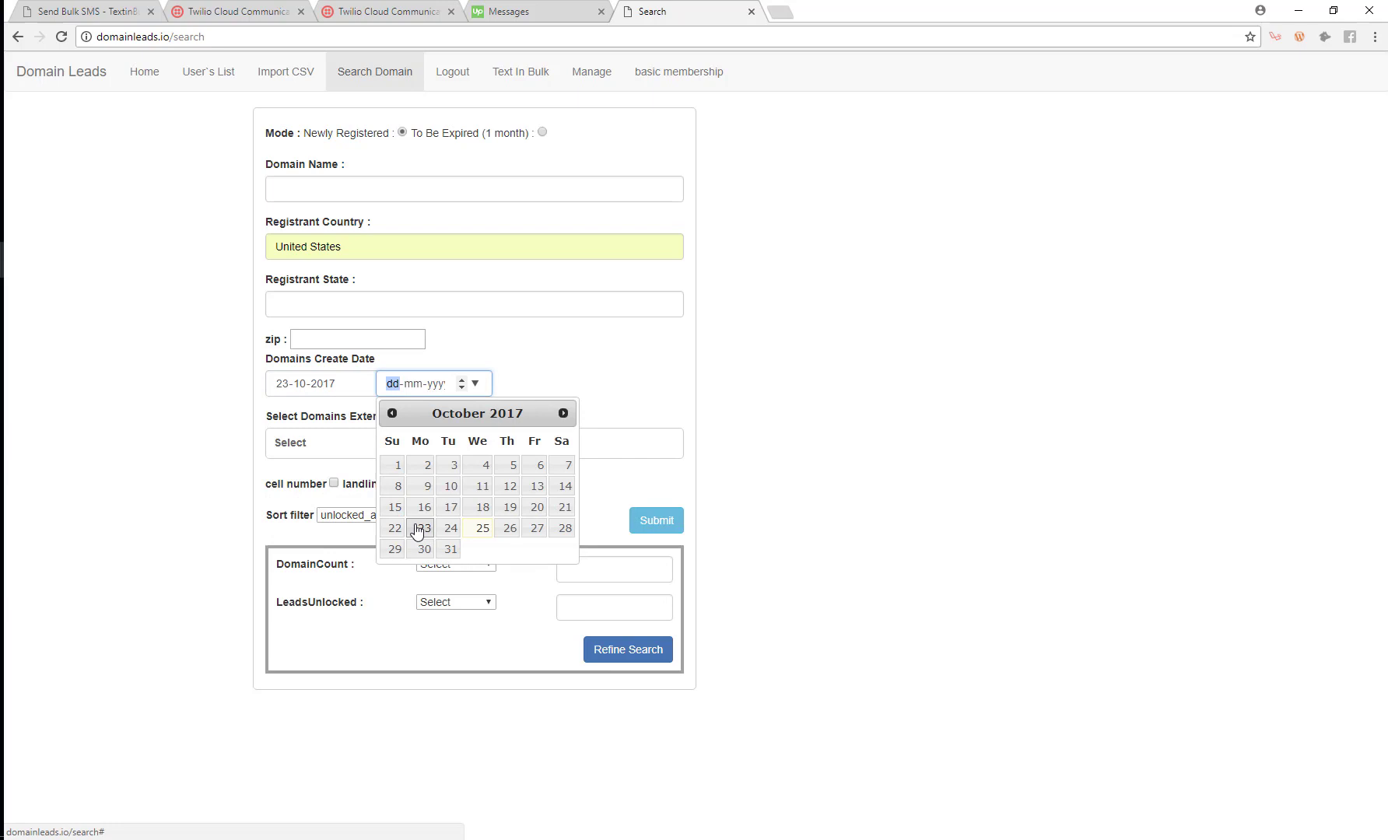
{"action": "left_click", "coordinate": [422, 529]}
{"action": "left_click", "coordinate": [334, 483]}
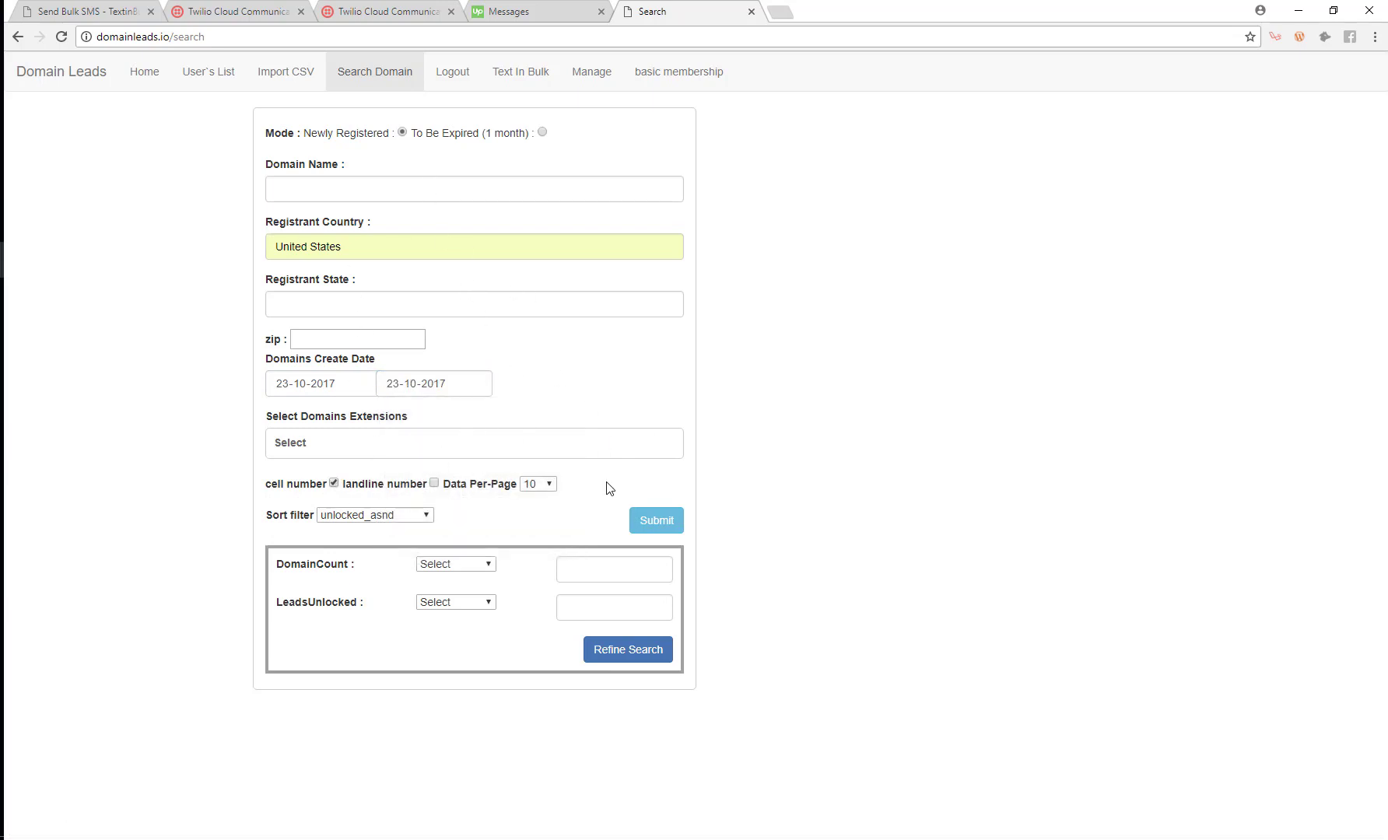
Submit the 23-10-2017 cell-number search and glance at the results.
{"action": "left_click", "coordinate": [658, 516]}
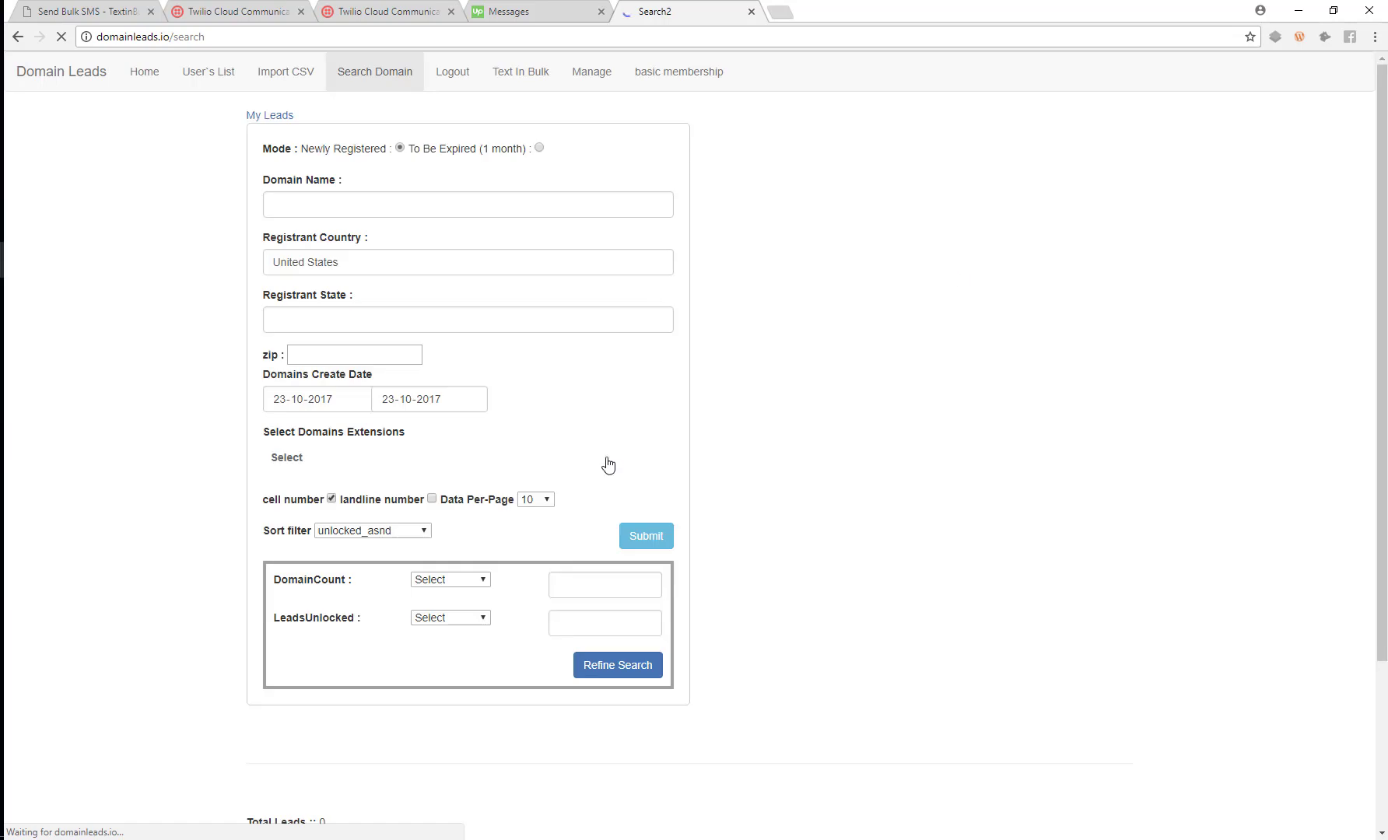
{"action": "scroll", "coordinate": [607, 465], "scroll_direction": "down", "scroll_amount": 3}
{"action": "scroll", "coordinate": [596, 471], "scroll_direction": "up", "scroll_amount": 3}
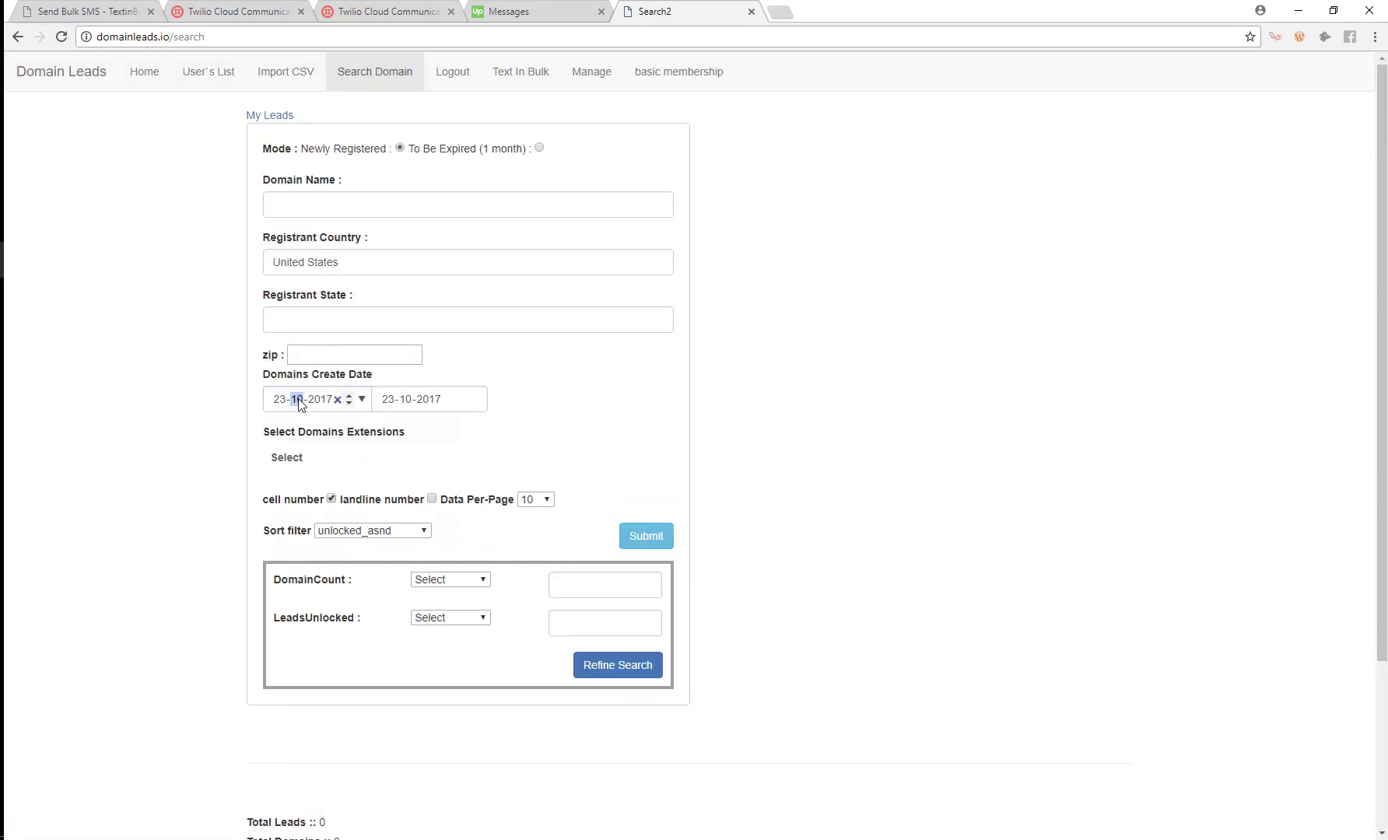
Change both create dates to 20-10-2017, rerun the search, and review the 0-lead results.
{"action": "key", "text": "alt+Down"}
{"action": "left_click", "coordinate": [421, 526]}
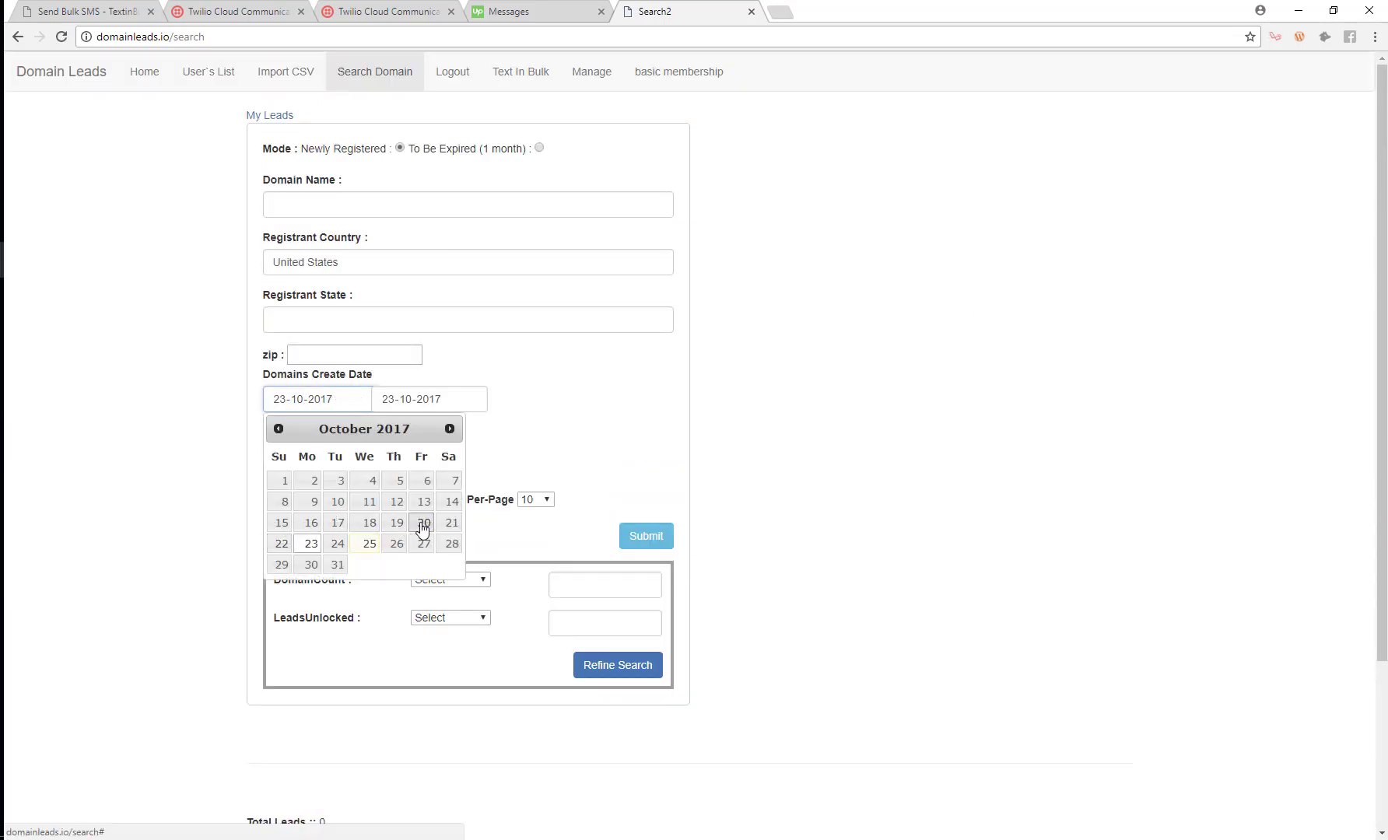
{"action": "left_click", "coordinate": [427, 405]}
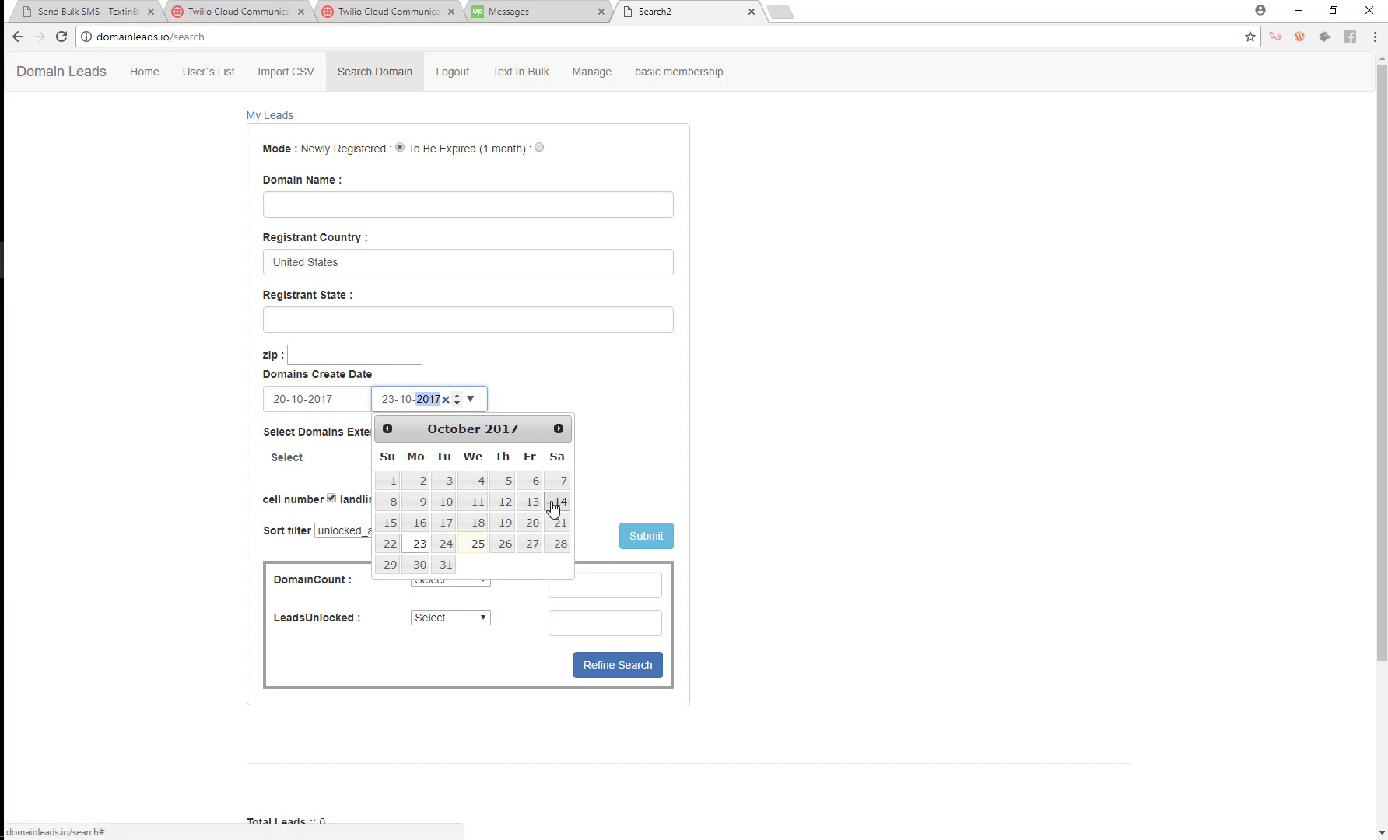
{"action": "left_click", "coordinate": [533, 521]}
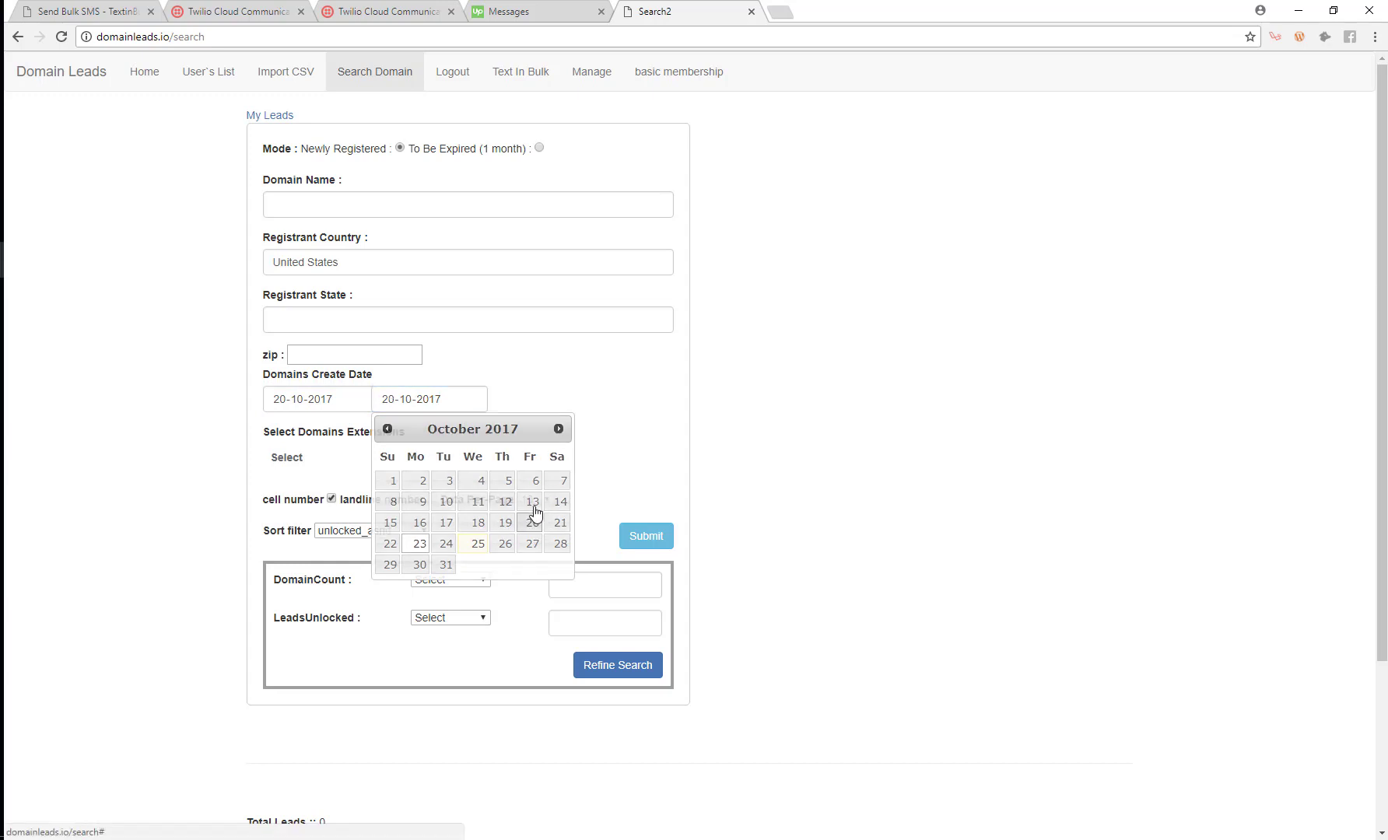
{"action": "left_click", "coordinate": [638, 537]}
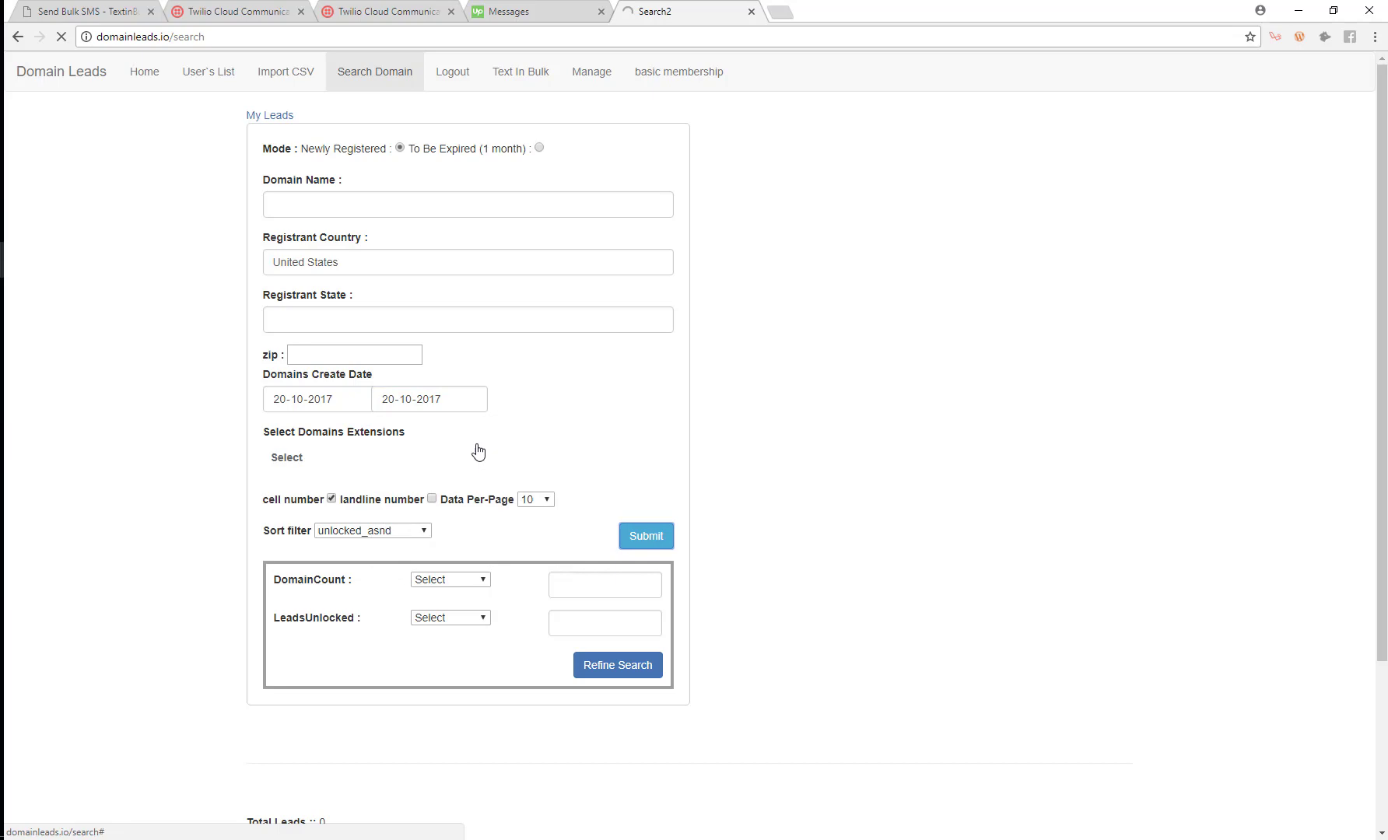
{"action": "scroll", "coordinate": [311, 389], "scroll_direction": "down", "scroll_amount": 3}
{"action": "scroll", "coordinate": [351, 340], "scroll_direction": "up", "scroll_amount": 2}
{"action": "scroll", "coordinate": [752, 325], "scroll_direction": "up", "scroll_amount": 1}
{"action": "scroll", "coordinate": [258, 342], "scroll_direction": "down", "scroll_amount": 3}
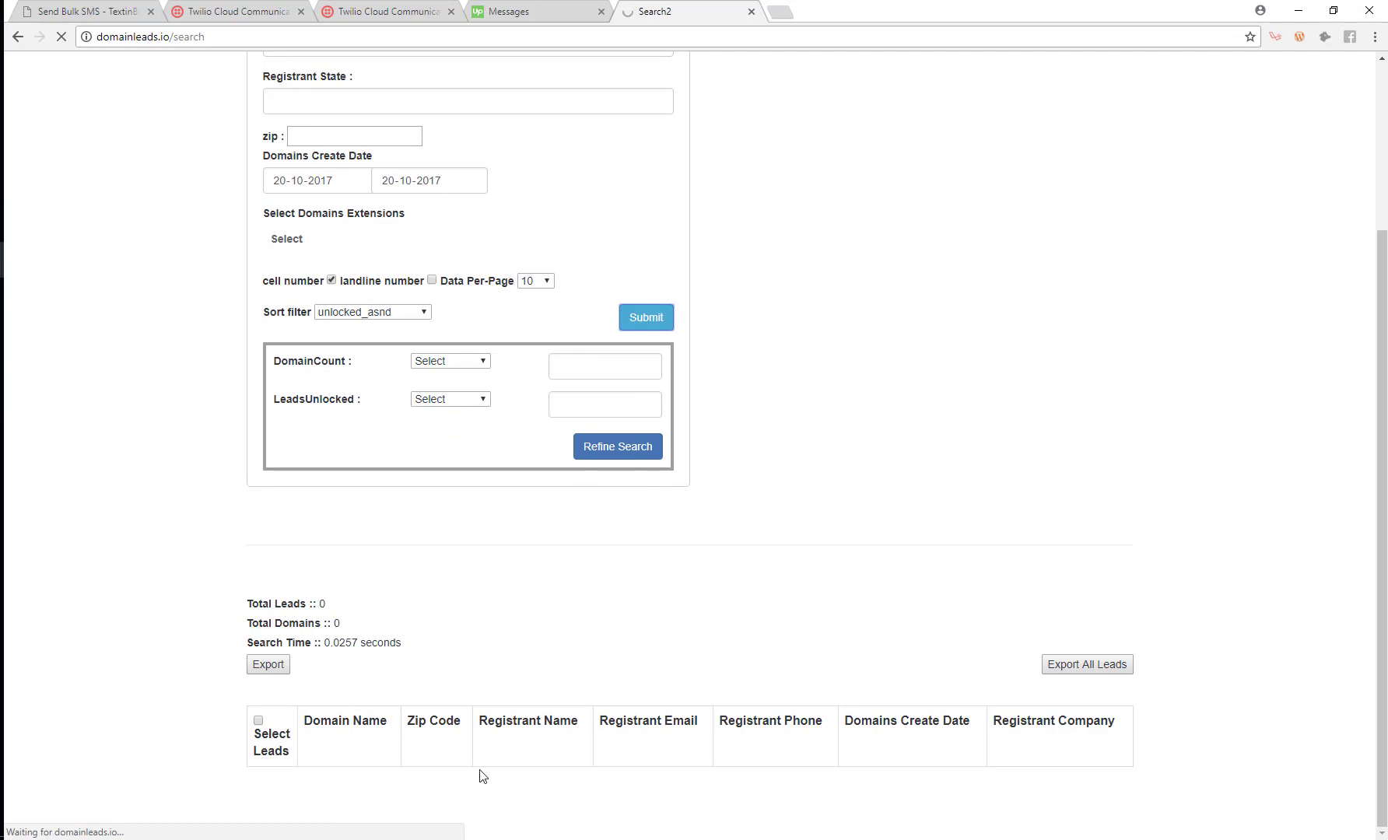
Export the Domain Leads results as domainleads (5).csv, then return to the TextinBulk upload tab.
{"action": "left_click", "coordinate": [54, 6]}
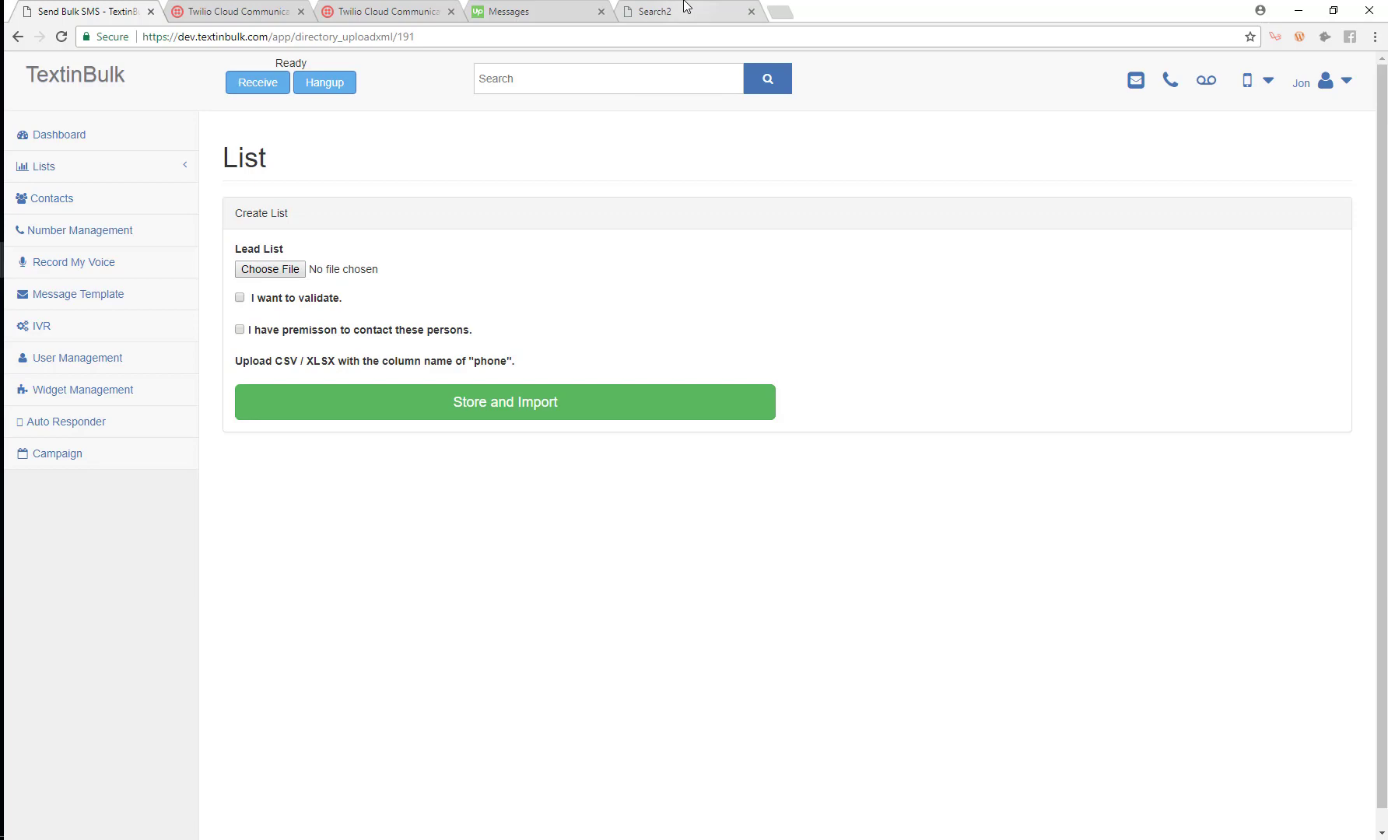
{"action": "left_click", "coordinate": [661, 15]}
{"action": "scroll", "coordinate": [259, 472], "scroll_direction": "down", "scroll_amount": 7}
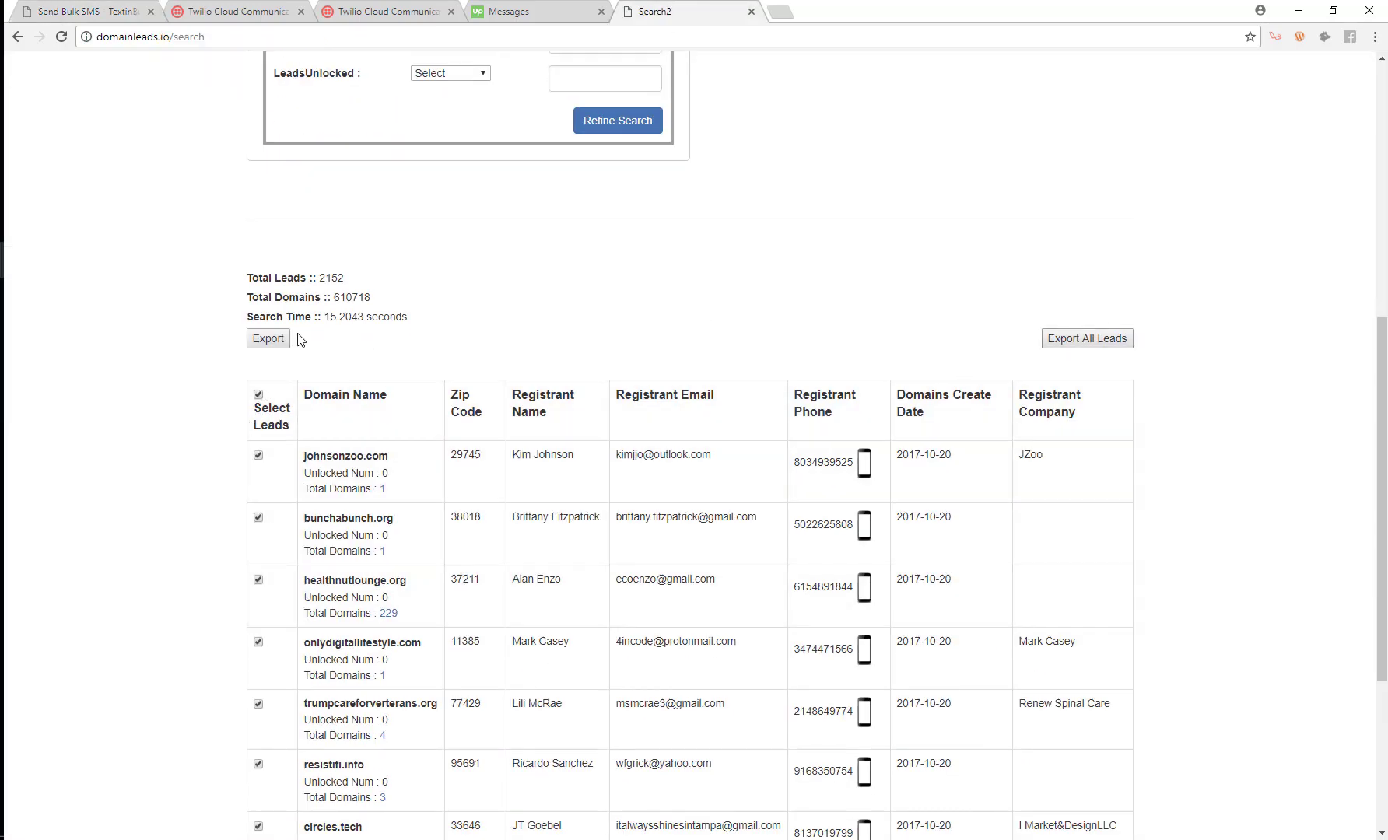
{"action": "left_click", "coordinate": [269, 338]}
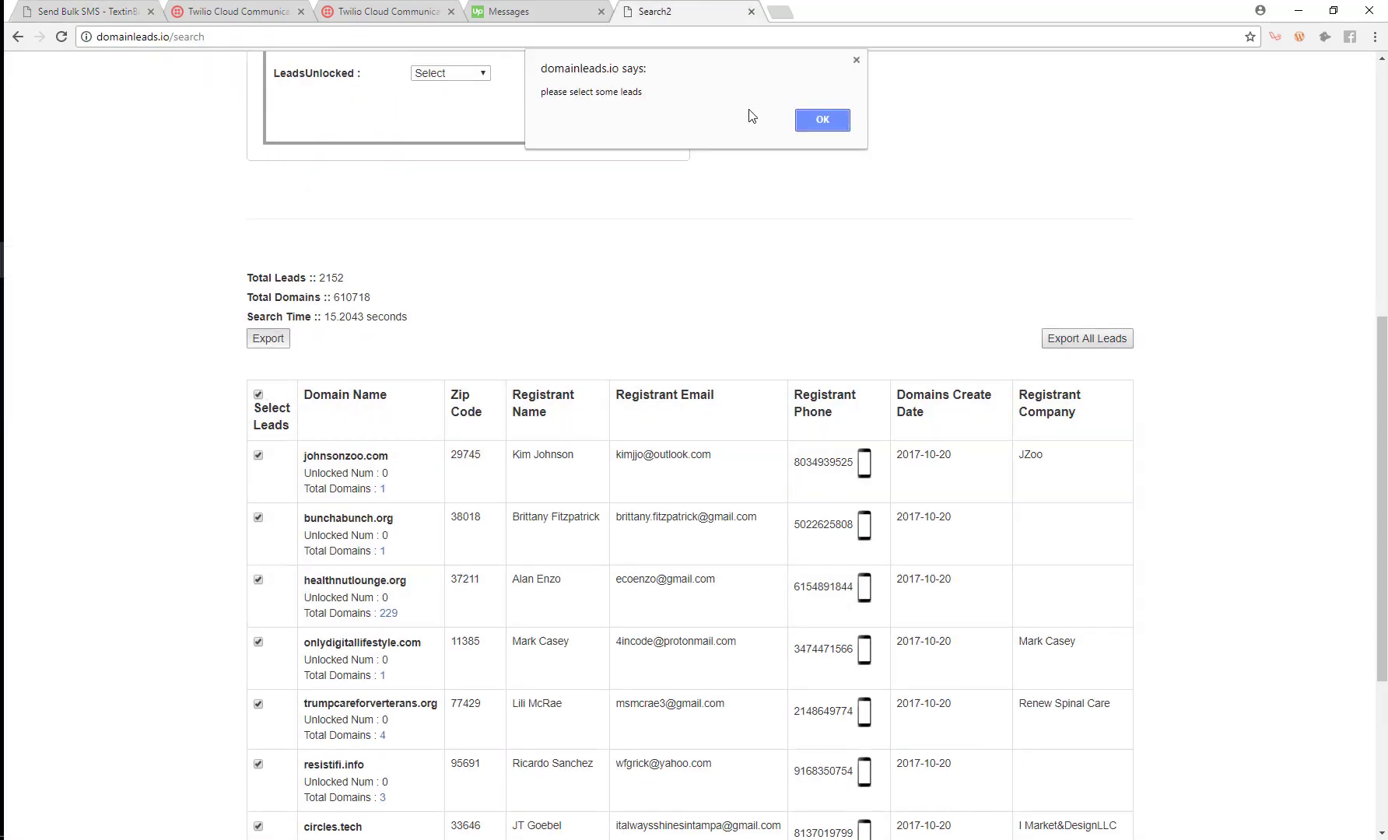
{"action": "left_click", "coordinate": [809, 117]}
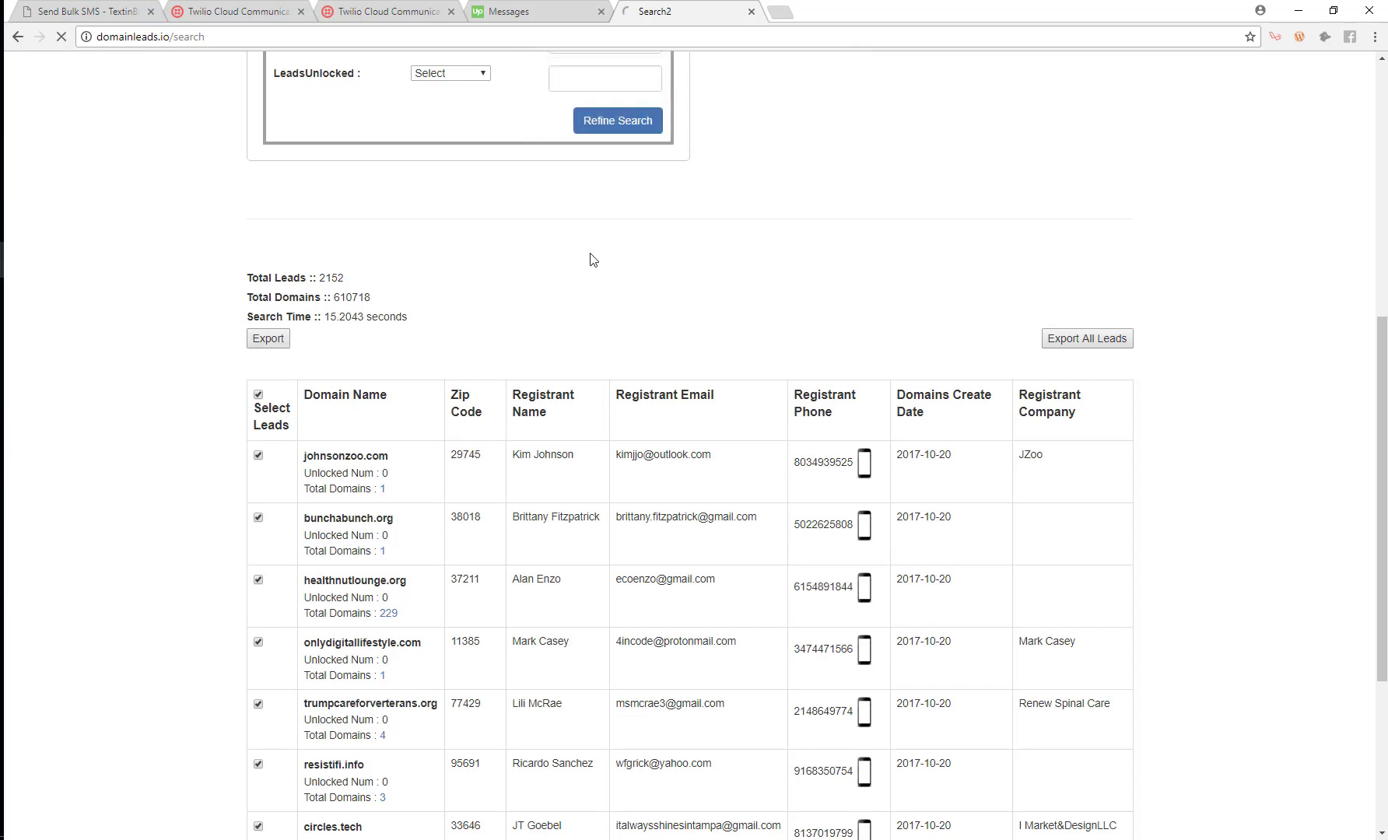
{"action": "left_click", "coordinate": [93, 8]}
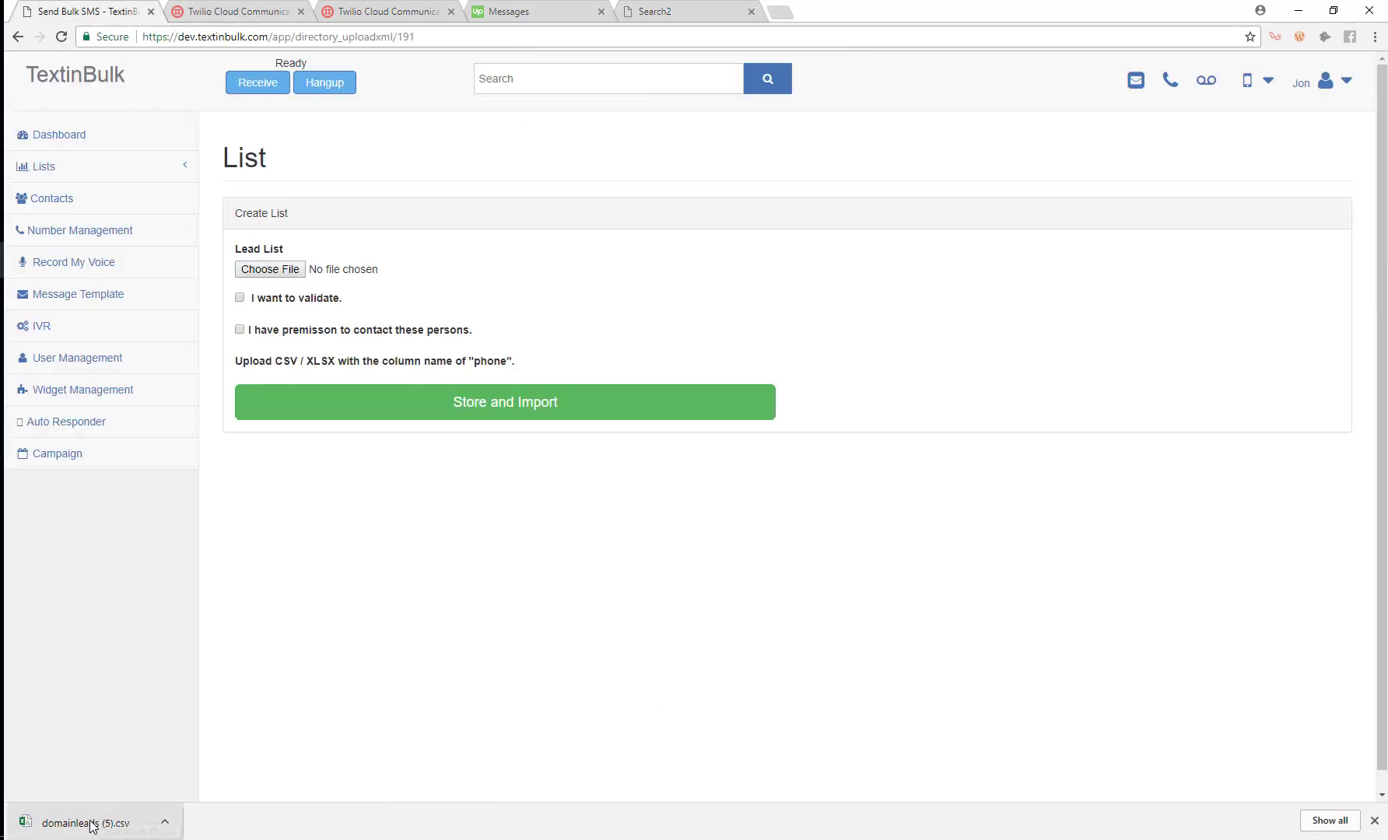
Attach domainleads (5).csv as the lead file, trying Landline and VoIP validation before leaving validation off.
{"action": "mouse_move", "coordinate": [93, 826]}
{"action": "left_mouse_down"}
{"action": "mouse_move", "coordinate": [301, 399]}
{"action": "mouse_move", "coordinate": [290, 277]}
{"action": "left_mouse_up"}
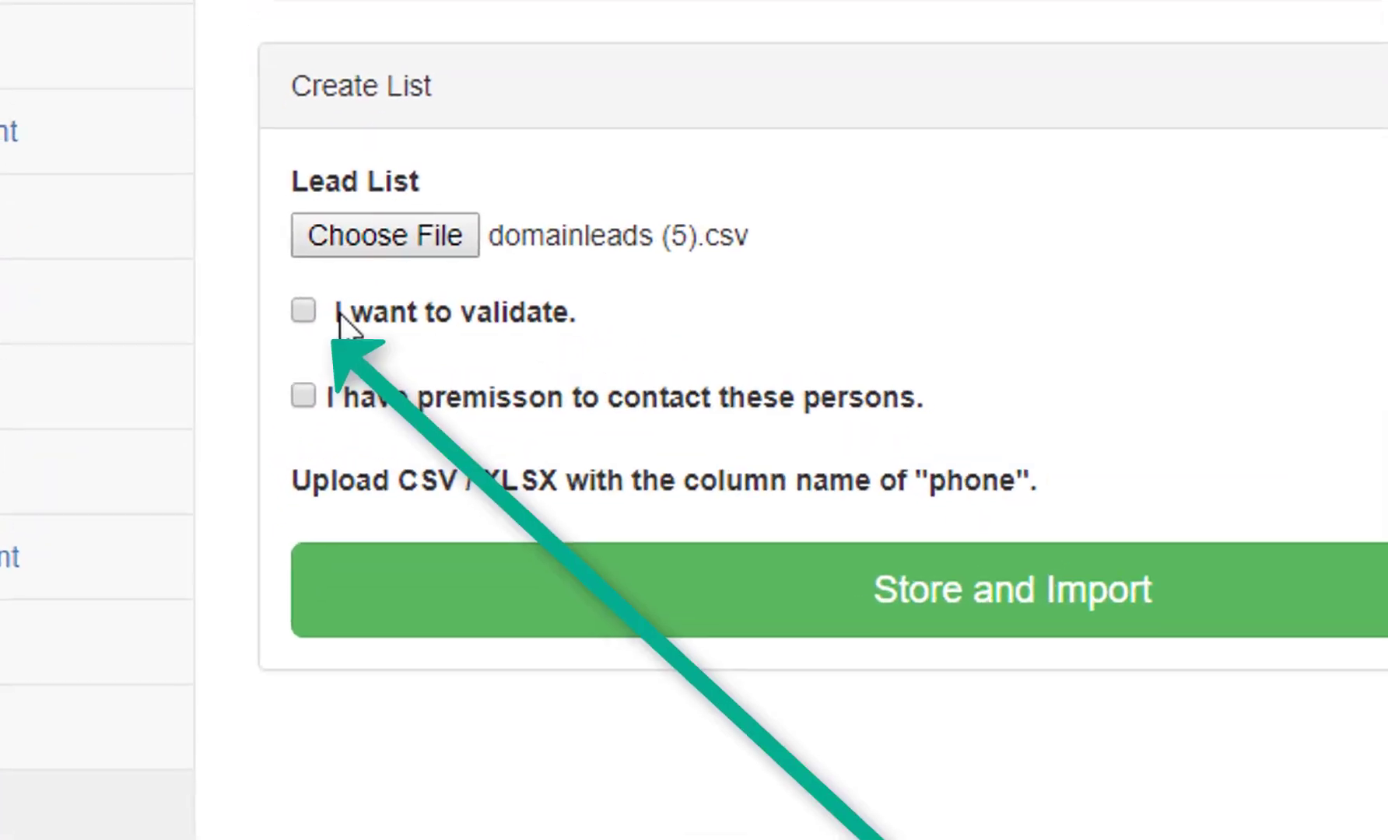
{"action": "left_click", "coordinate": [304, 312]}
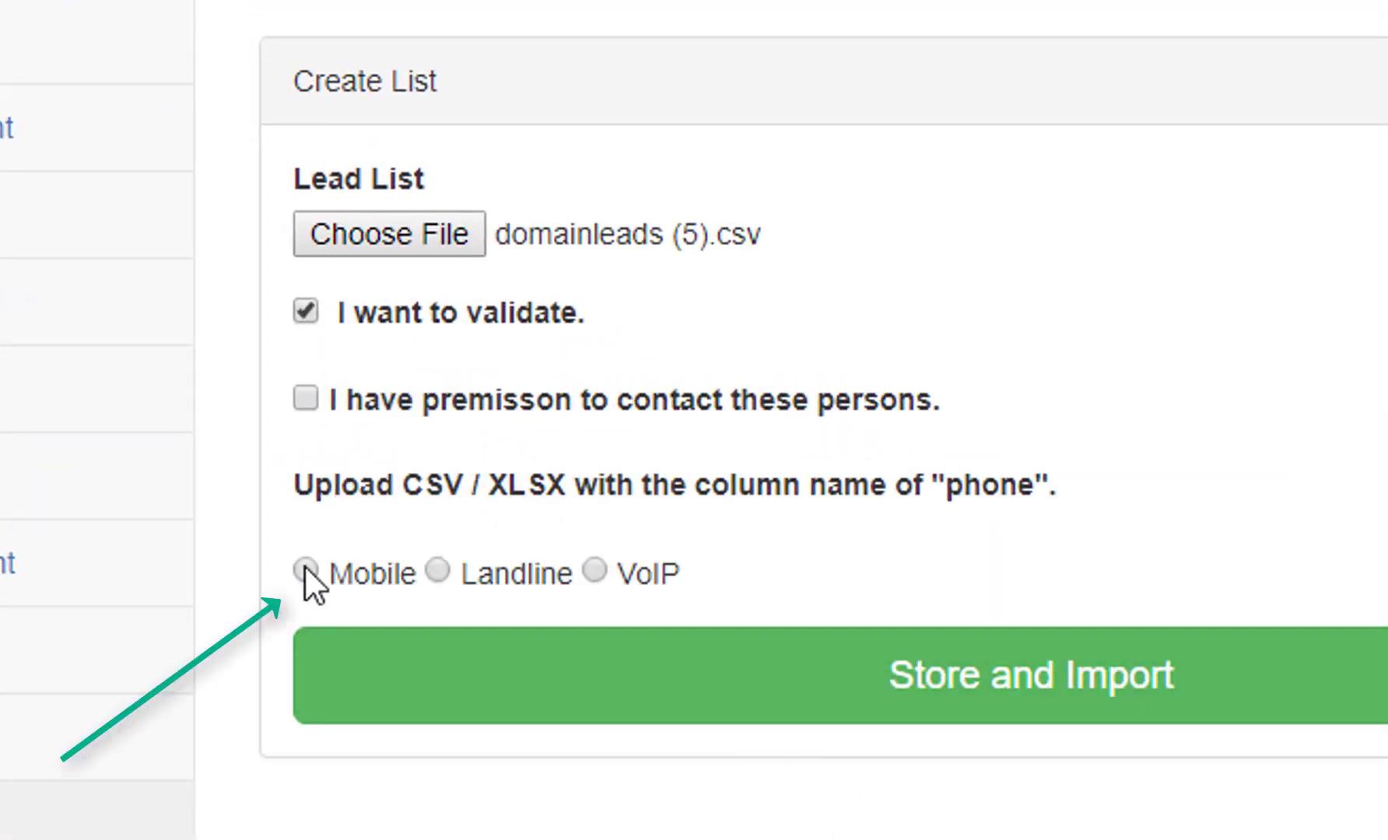
{"action": "left_click", "coordinate": [438, 572]}
{"action": "left_click", "coordinate": [595, 572]}
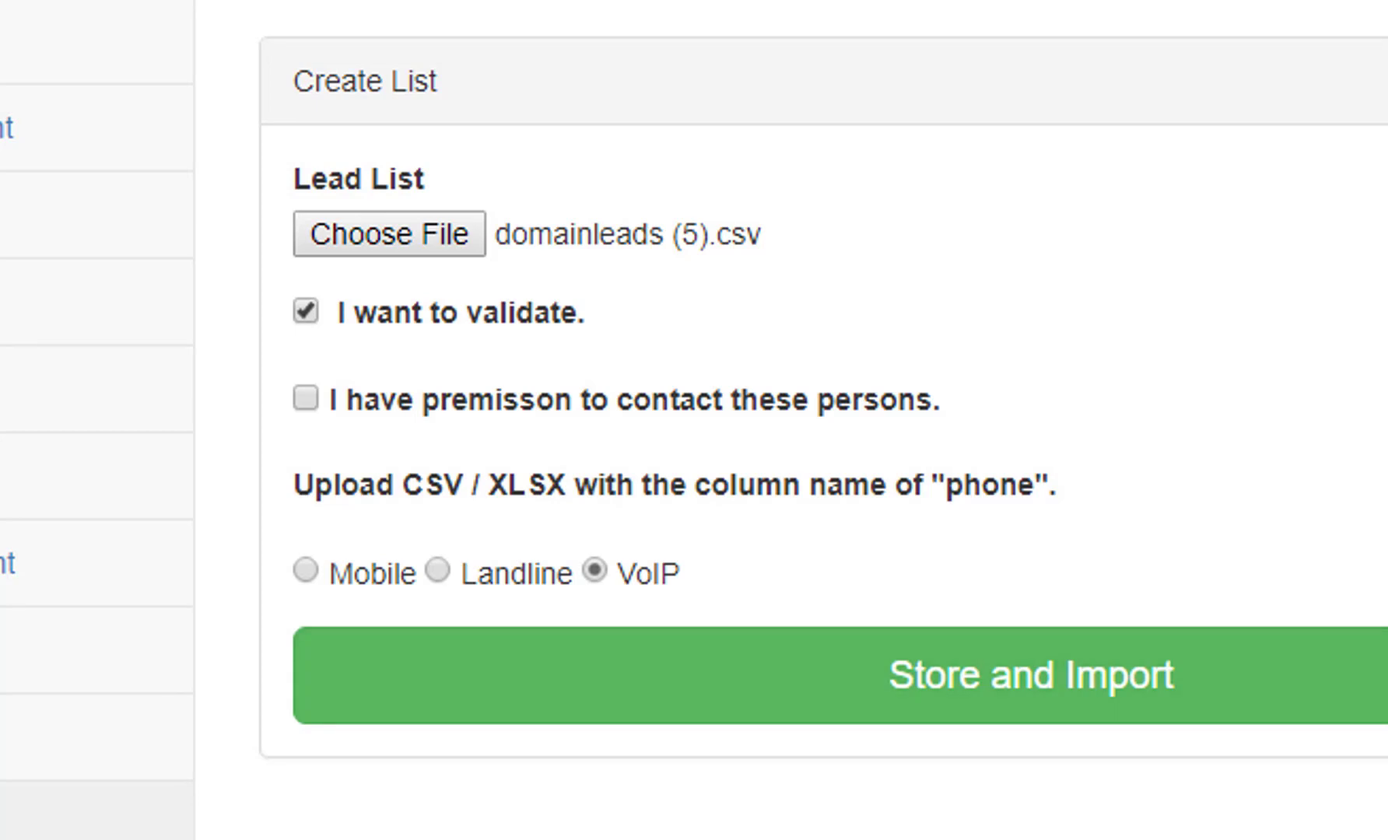
{"action": "left_click", "coordinate": [306, 311]}
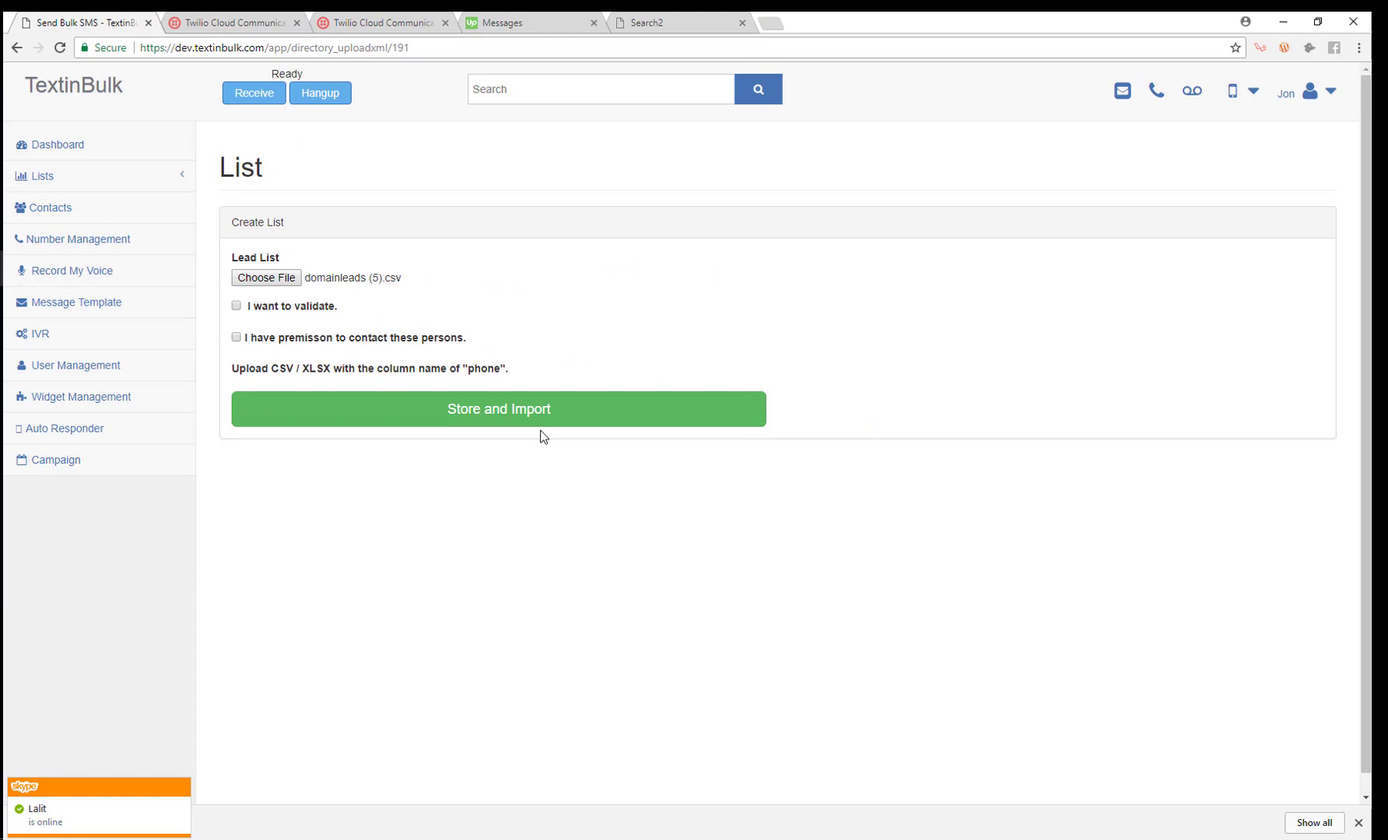
Store and import domainleads (5).csv, uploading all 10 records into the Demo list.
{"action": "left_click", "coordinate": [503, 414]}
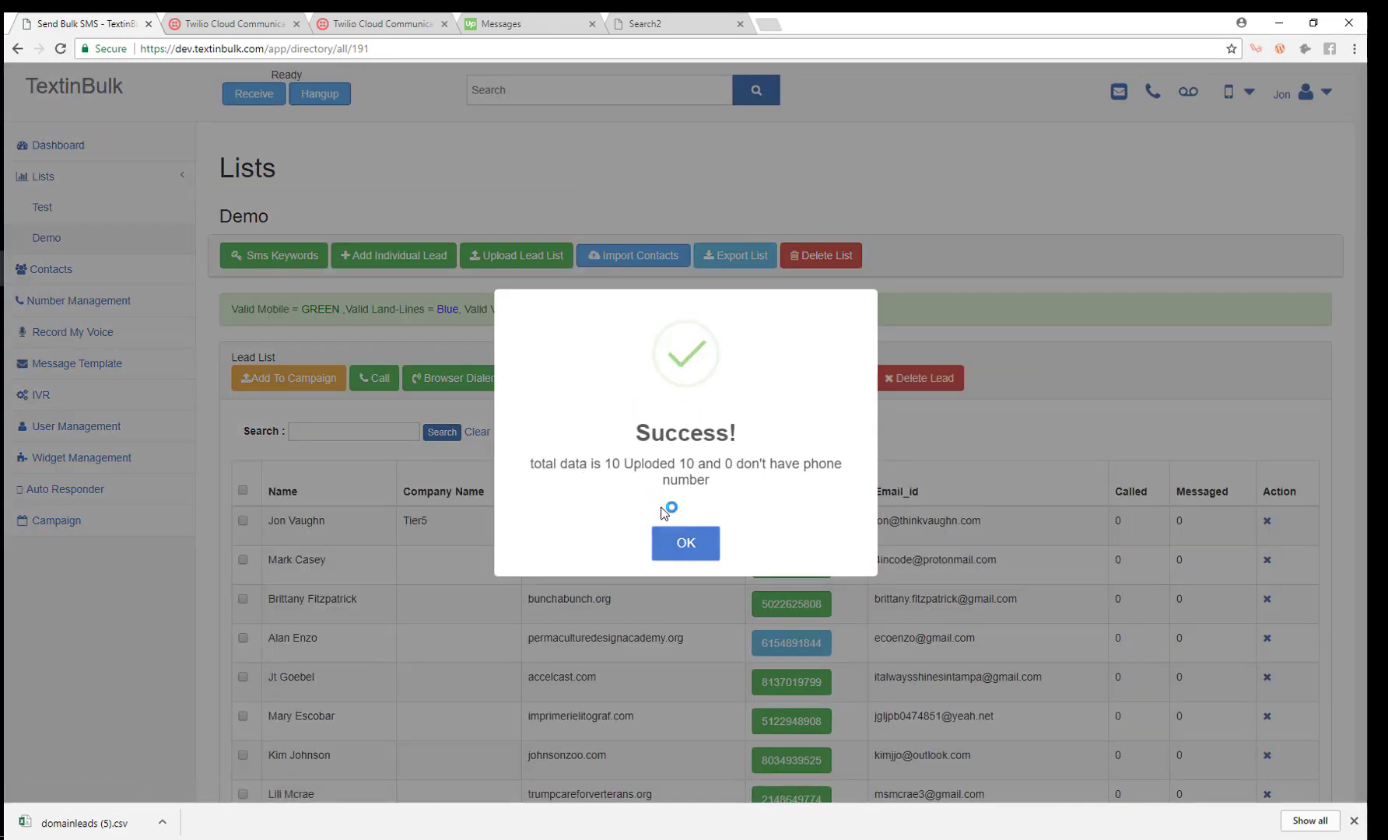
Close the Success dialog and look over the Demo list's 11 leads, including the Tier5 lead.
{"action": "left_click", "coordinate": [682, 536]}
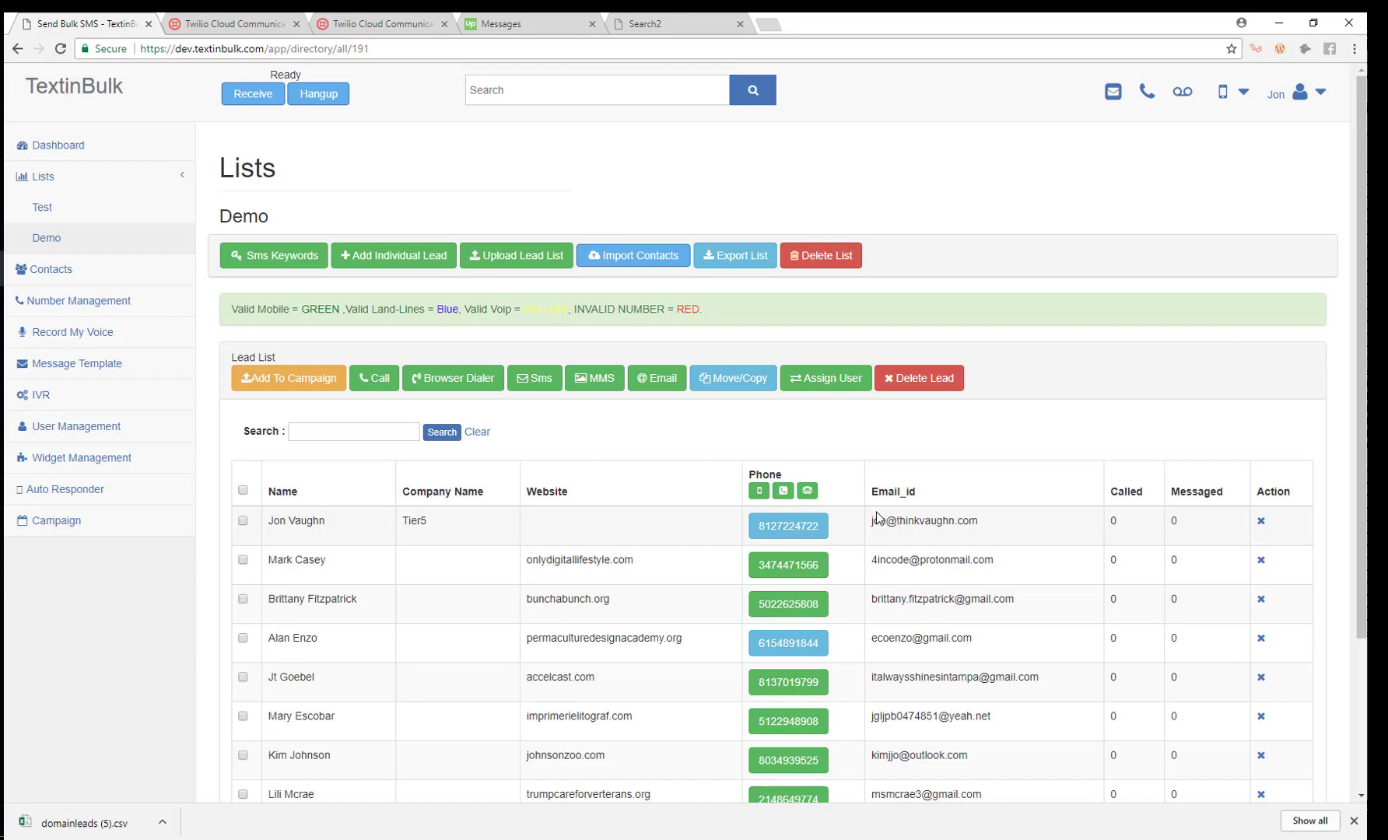
{"action": "scroll", "coordinate": [729, 367], "scroll_direction": "down", "scroll_amount": 3}
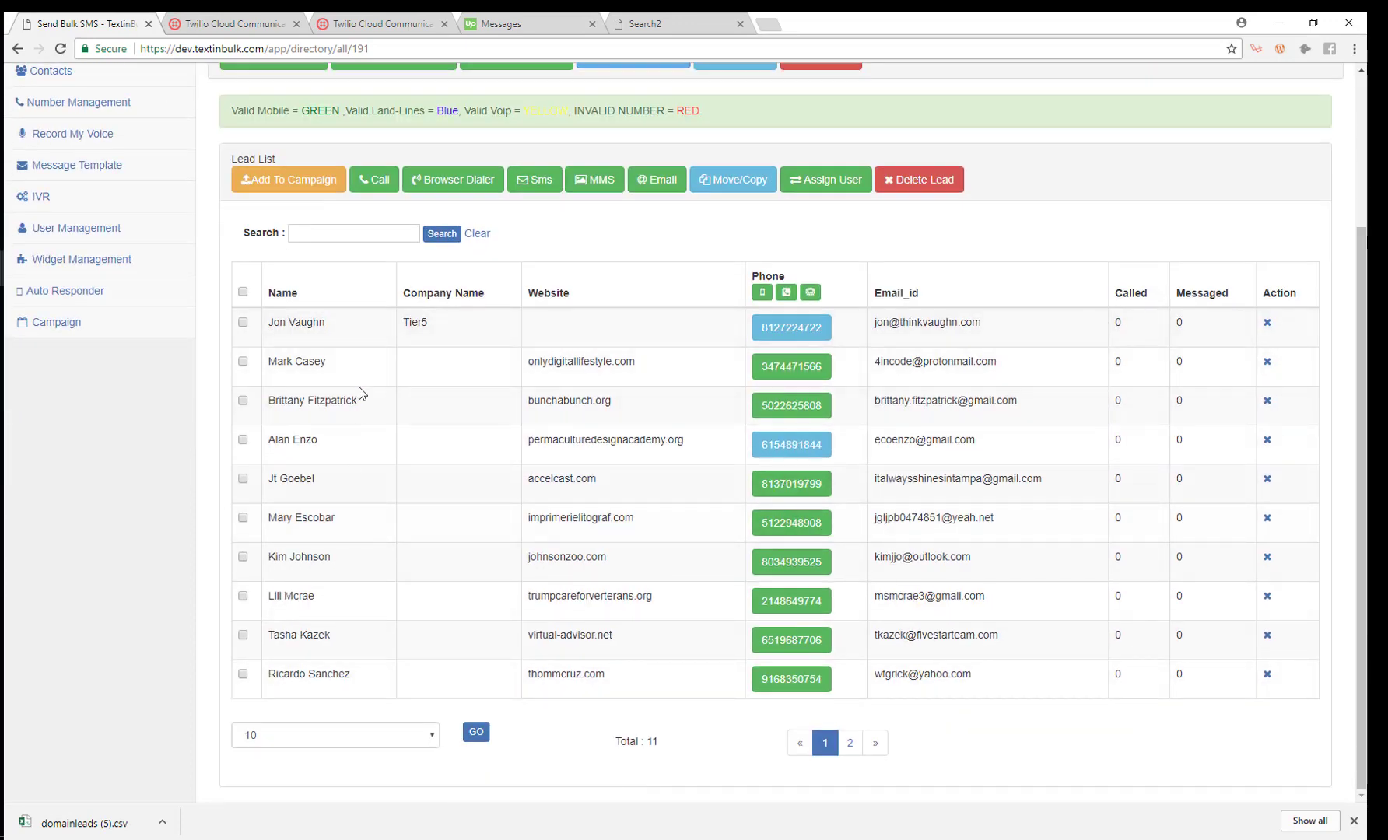
{"action": "scroll", "coordinate": [534, 387], "scroll_direction": "up", "scroll_amount": 3}
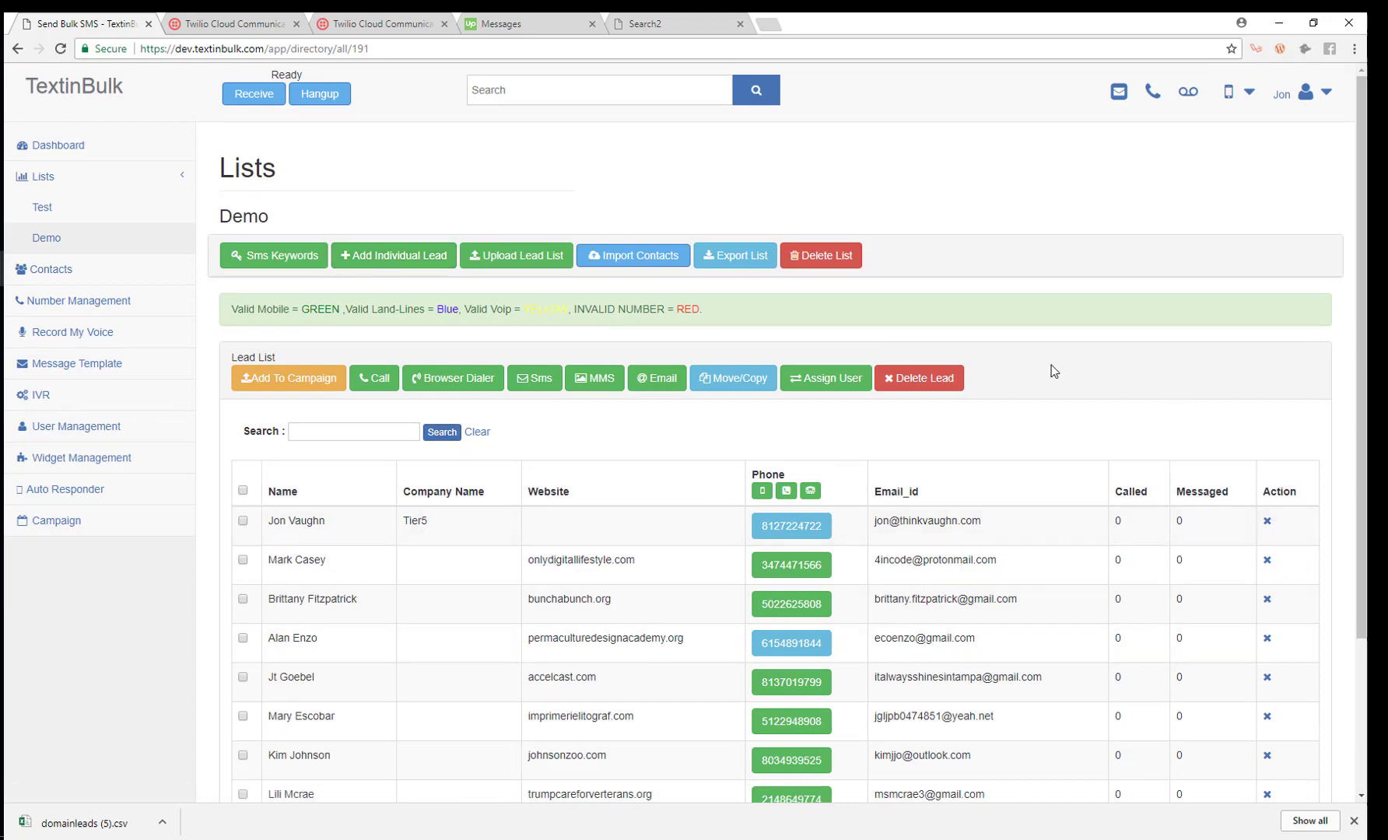
{"action": "scroll", "coordinate": [1051, 366], "scroll_direction": "down", "scroll_amount": 1}
{"action": "scroll", "coordinate": [1051, 365], "scroll_direction": "down", "scroll_amount": 1}
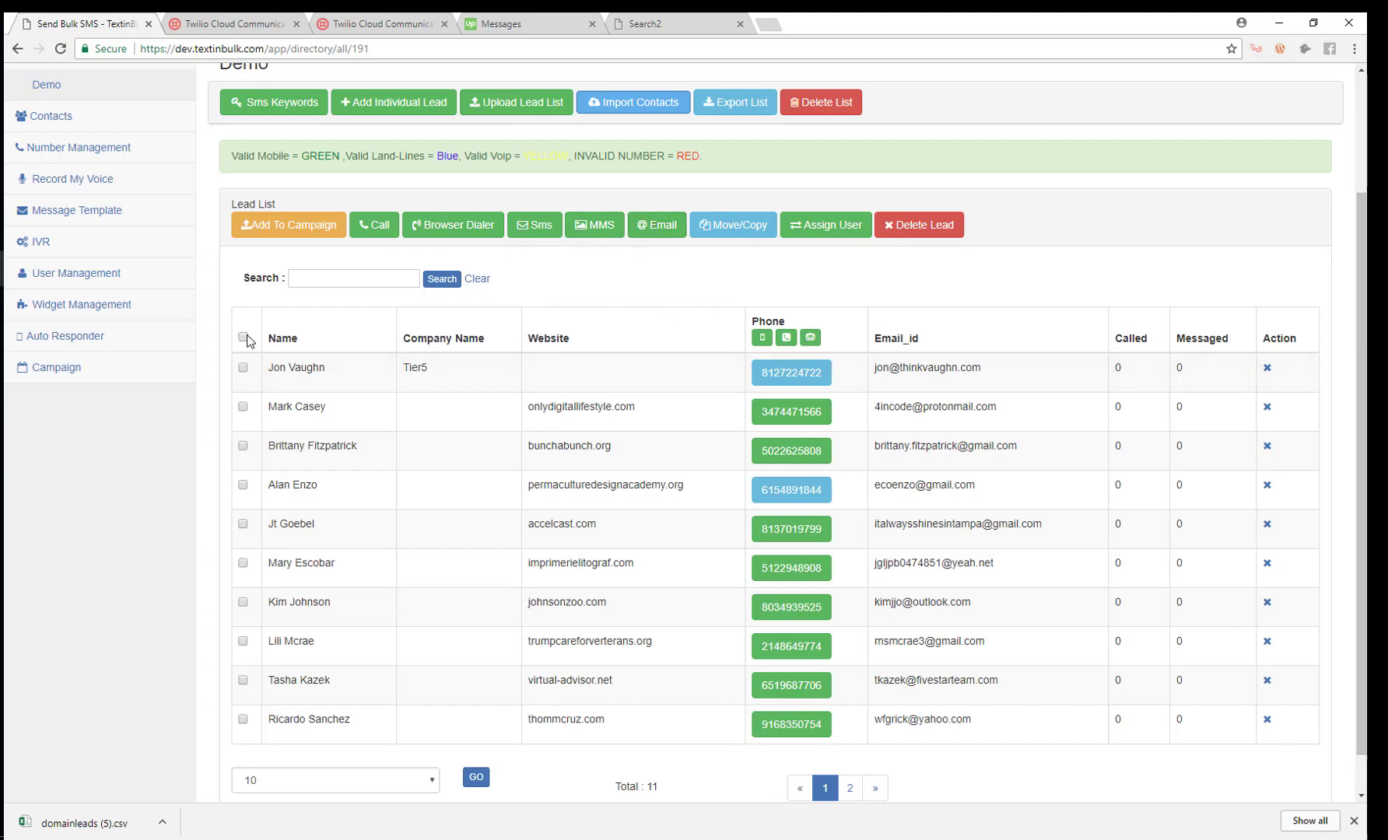
Close the Move/Copy options for the selected leads unchanged, nothing copied to Test, and recheck the Demo list.
{"action": "left_click", "coordinate": [733, 225]}
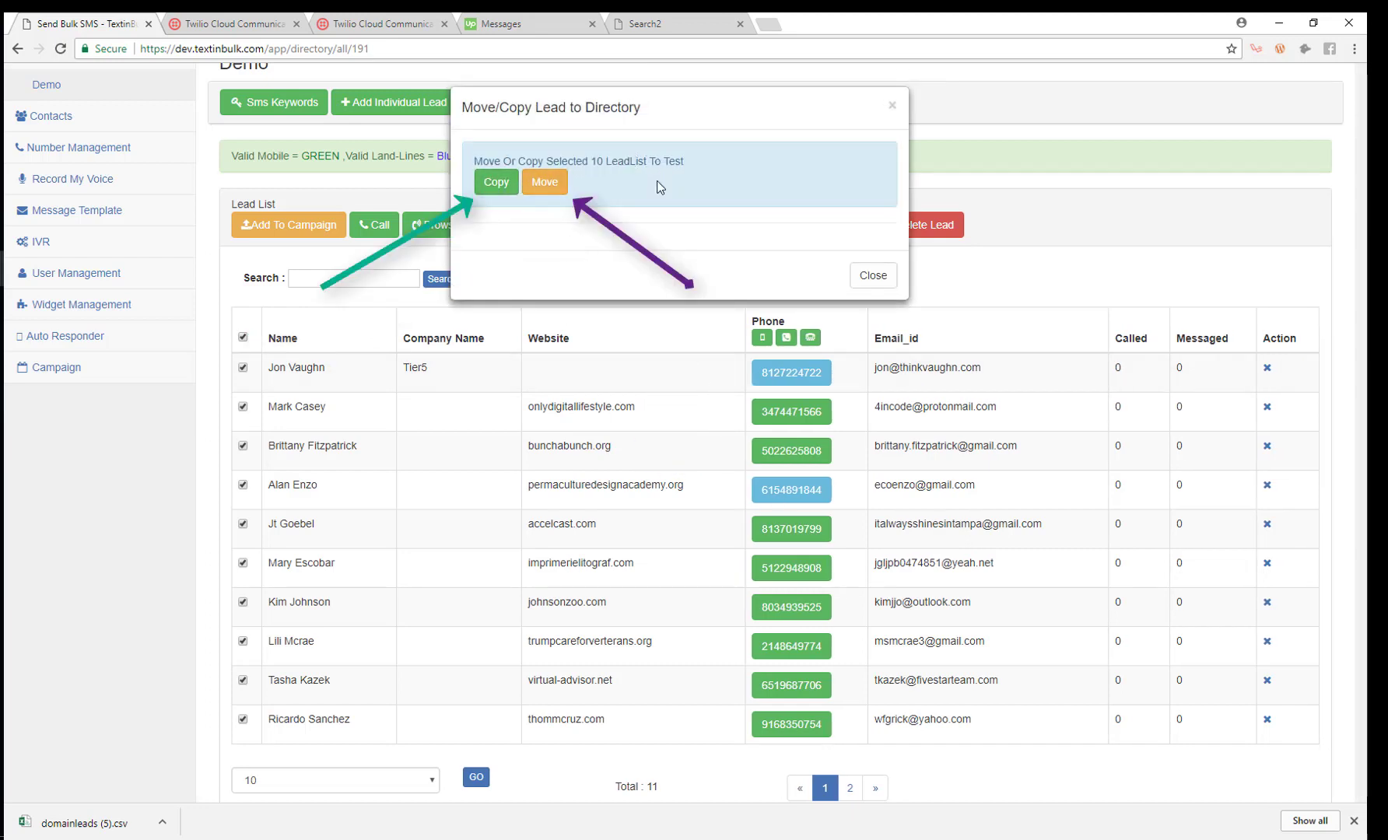
{"action": "left_click", "coordinate": [893, 108]}
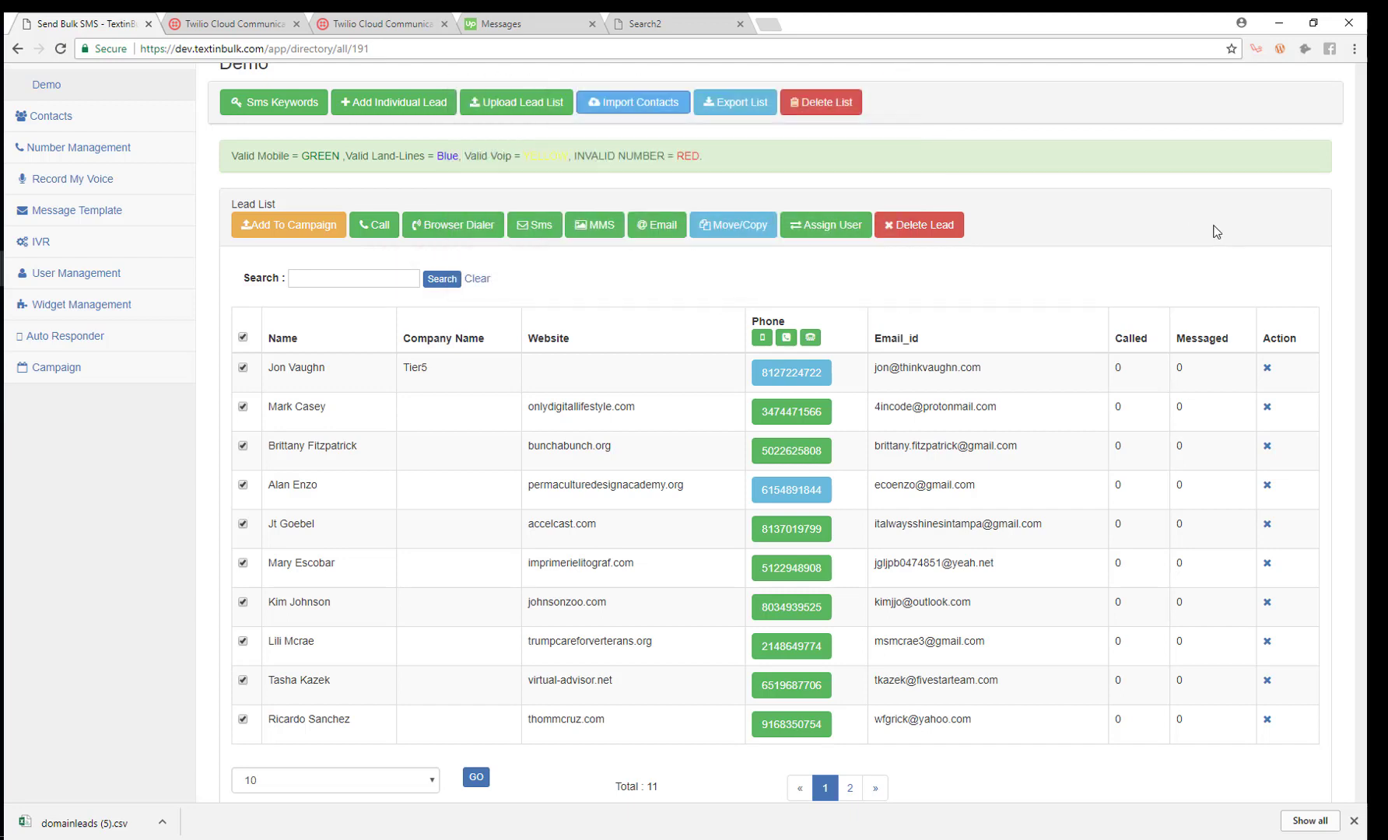
{"action": "scroll", "coordinate": [905, 460], "scroll_direction": "up", "scroll_amount": 3}
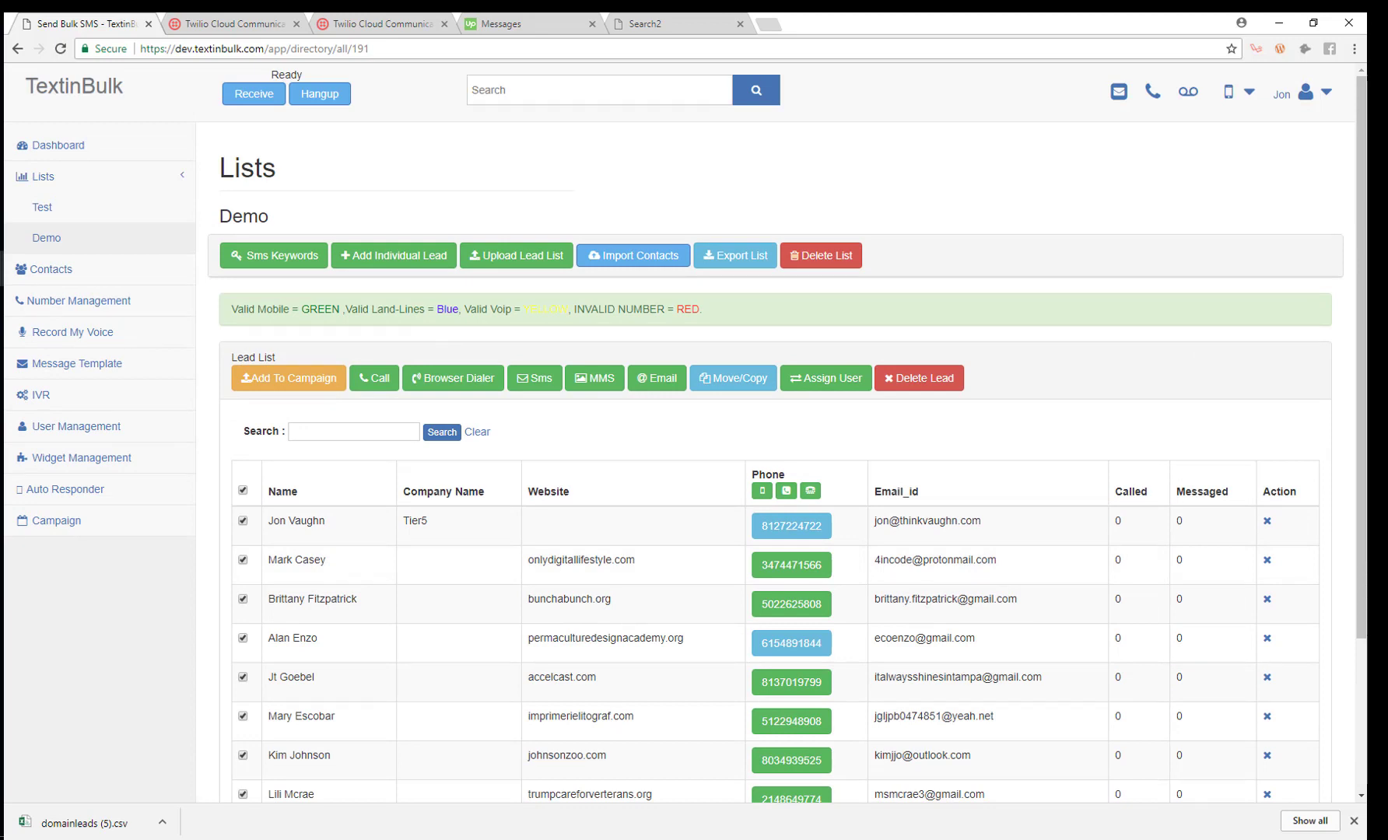
{"action": "scroll", "coordinate": [449, 286], "scroll_direction": "down", "scroll_amount": 3}
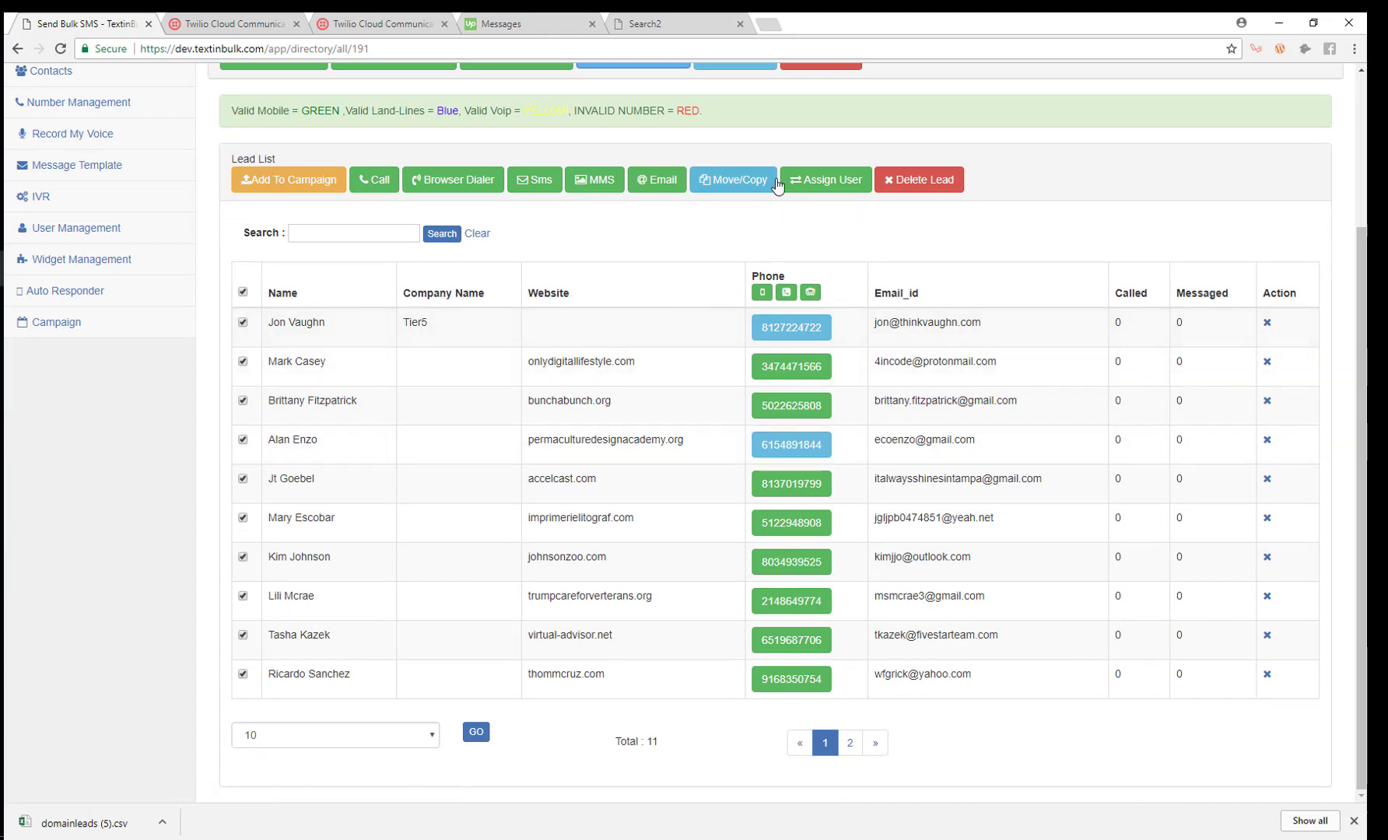
{"action": "scroll", "coordinate": [908, 291], "scroll_direction": "up", "scroll_amount": 3}
{"action": "scroll", "coordinate": [961, 309], "scroll_direction": "down", "scroll_amount": 3}
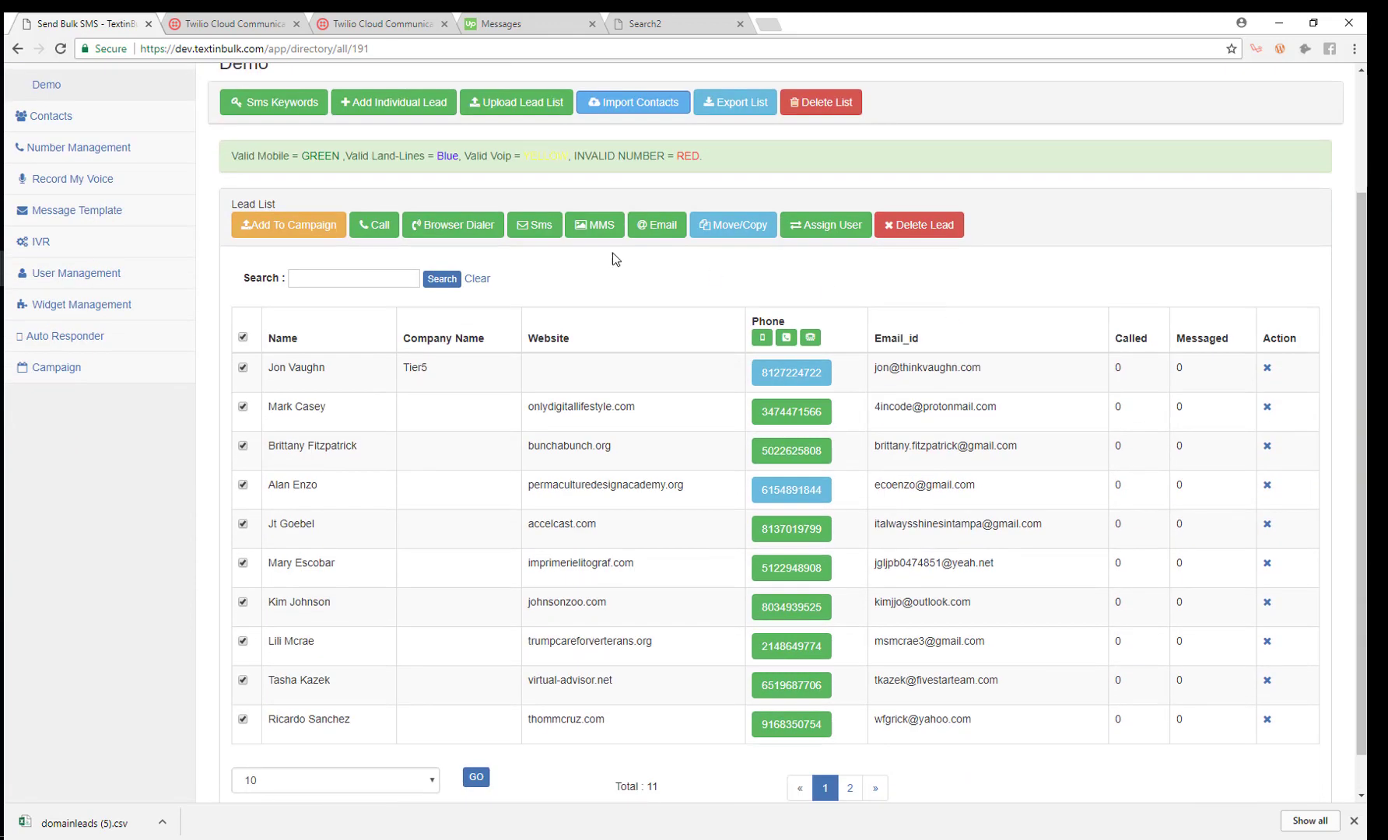
{"action": "left_click", "coordinate": [791, 372]}
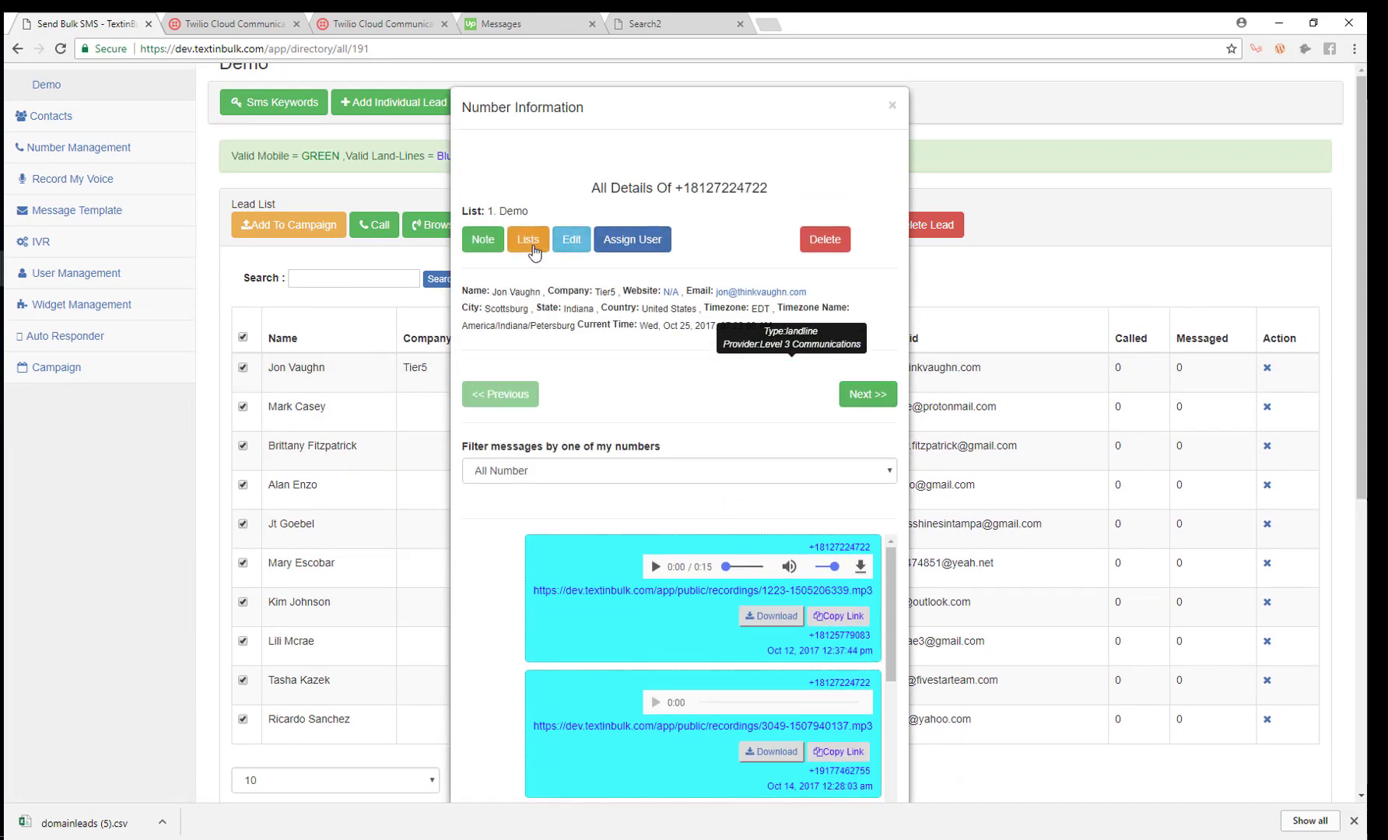
{"action": "left_click", "coordinate": [533, 250]}
{"action": "scroll", "coordinate": [560, 467], "scroll_direction": "down", "scroll_amount": 3}
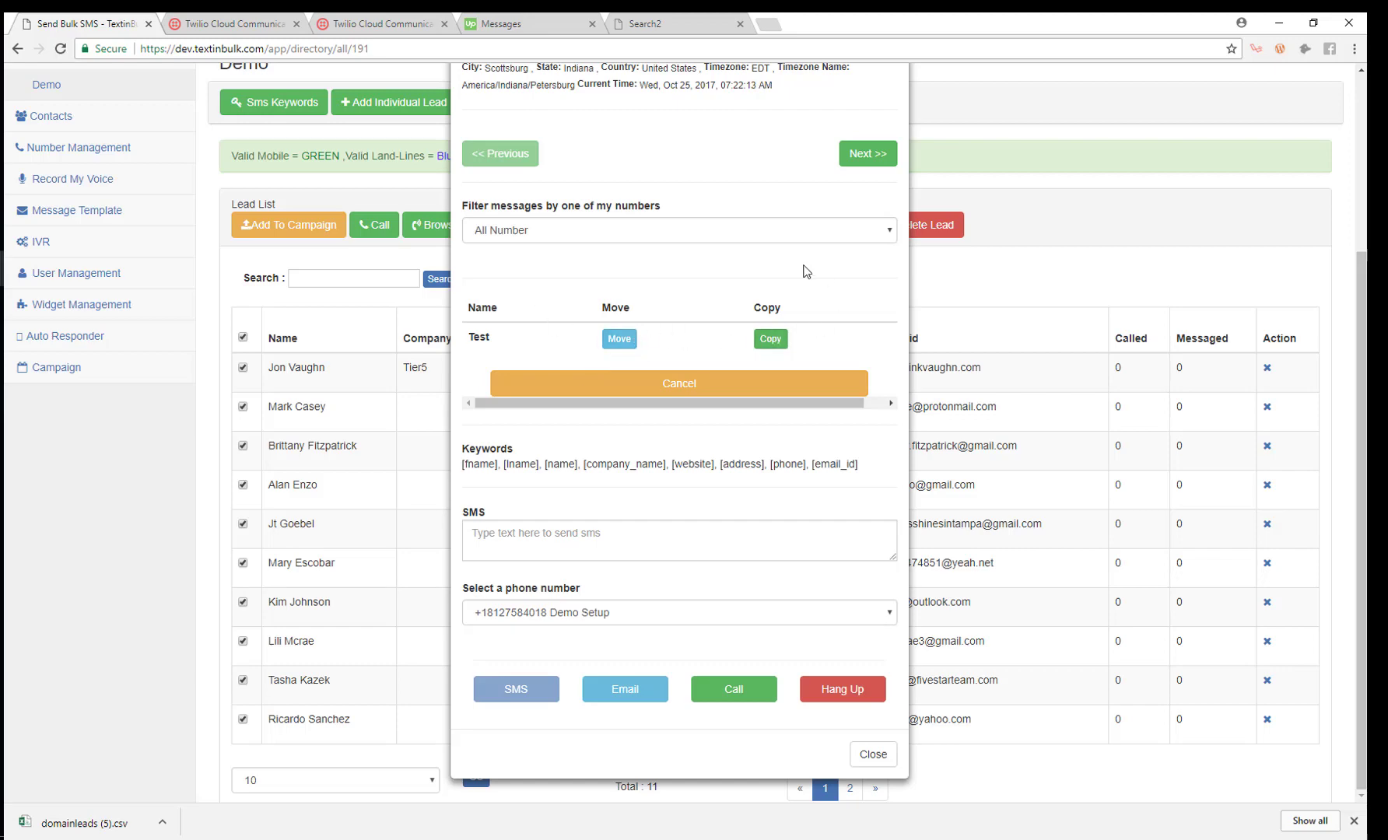
{"action": "scroll", "coordinate": [805, 268], "scroll_direction": "up", "scroll_amount": 3}
{"action": "left_click", "coordinate": [892, 105]}
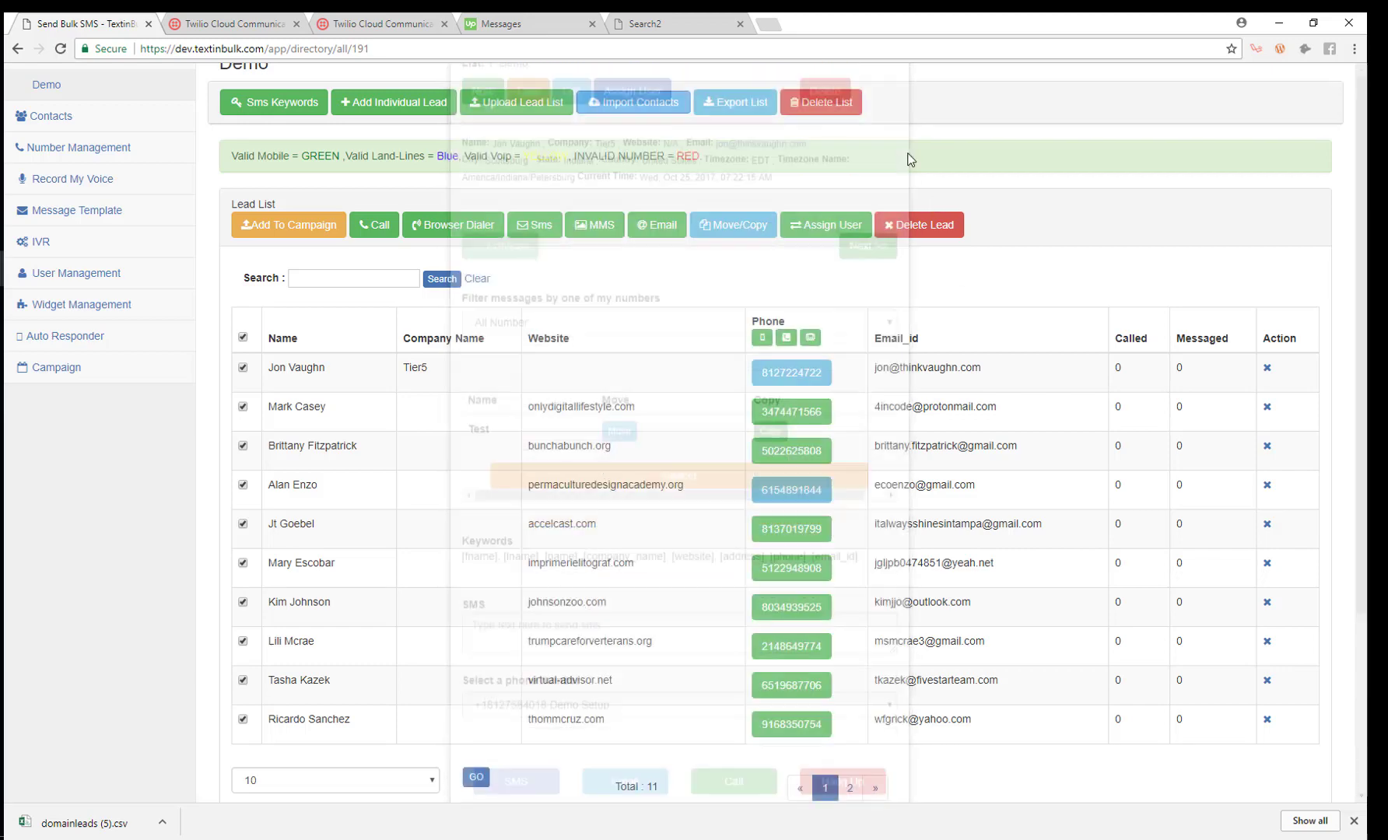